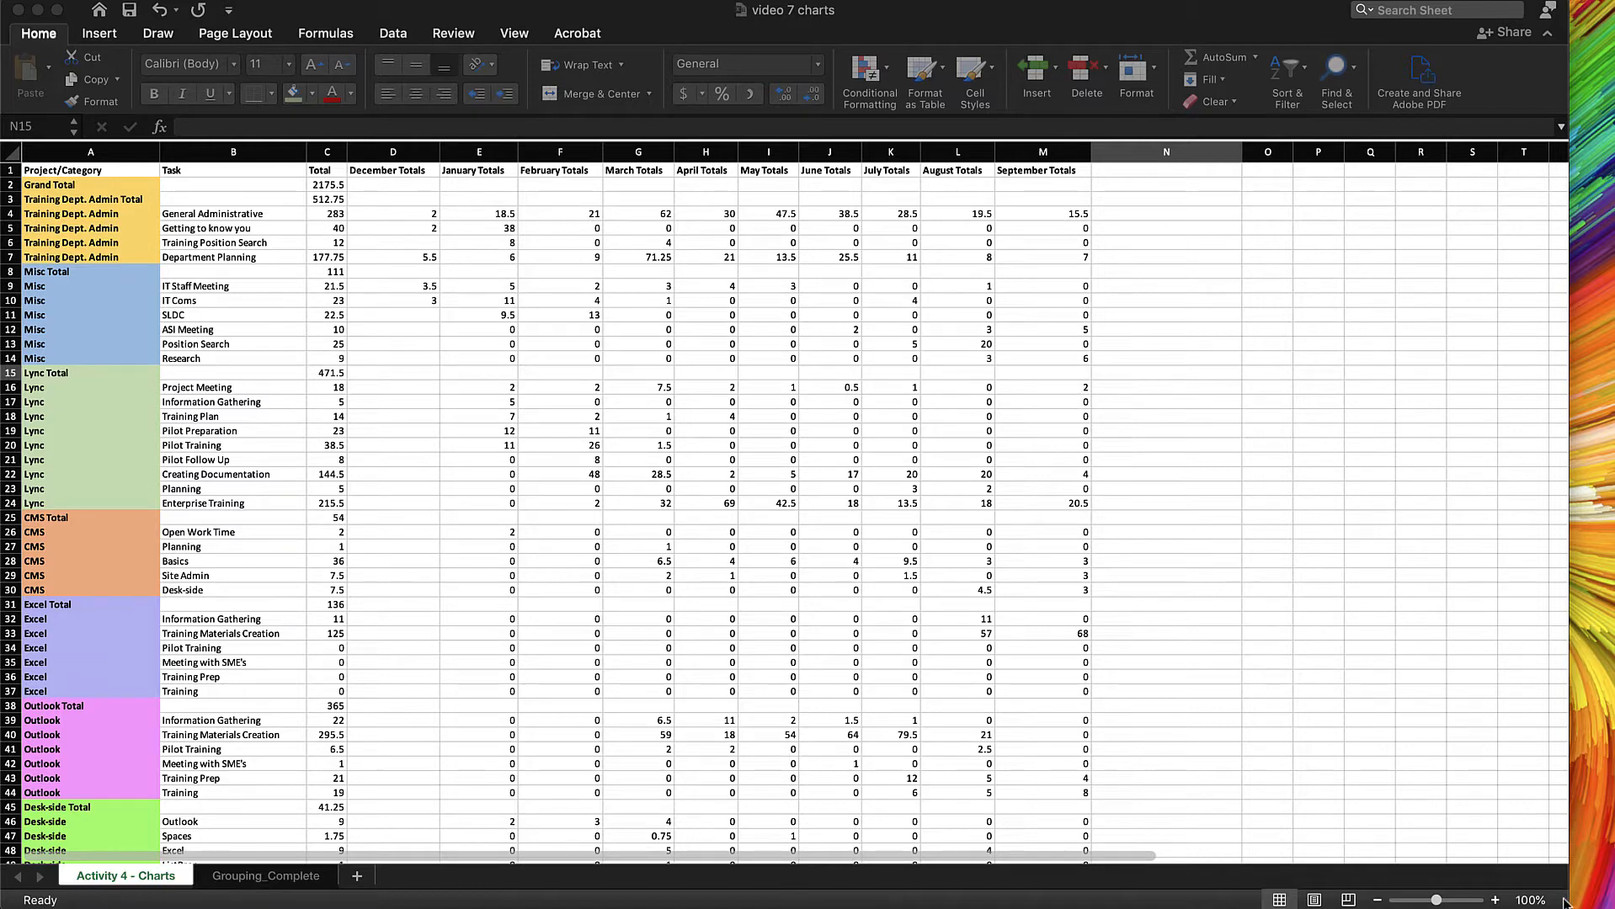
# Insert a Clustered Bar chart of the Outlook tasks and their totals in B39:C44
pyautogui.moveTo(1563, 903); pyautogui.dragTo(1606, 901)
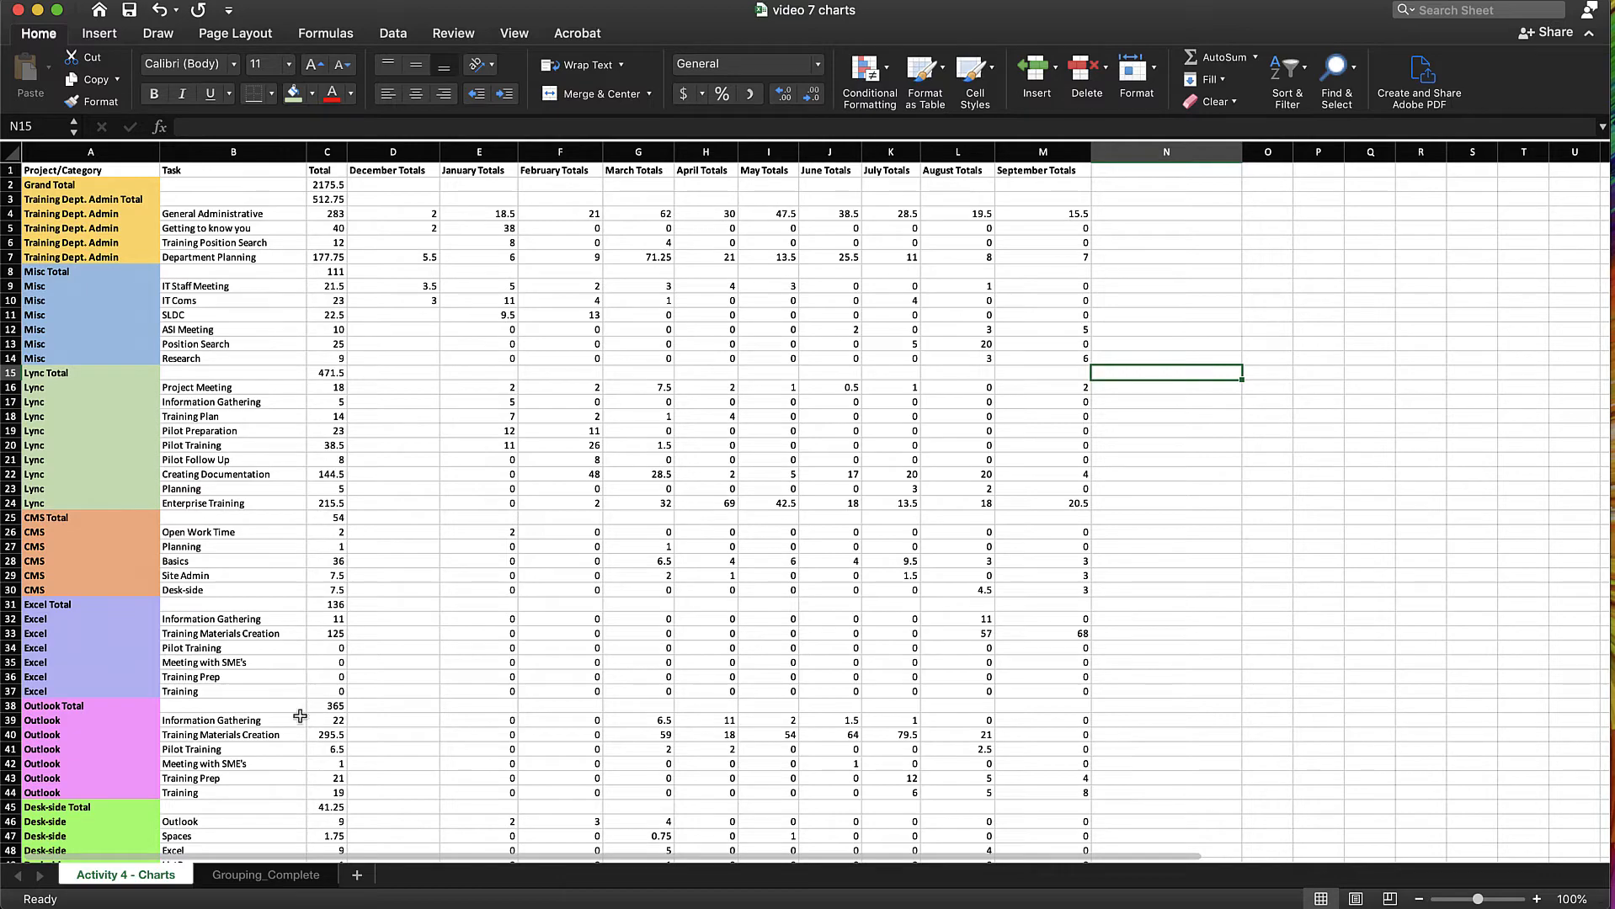
pyautogui.scroll(-5, 295, 710)
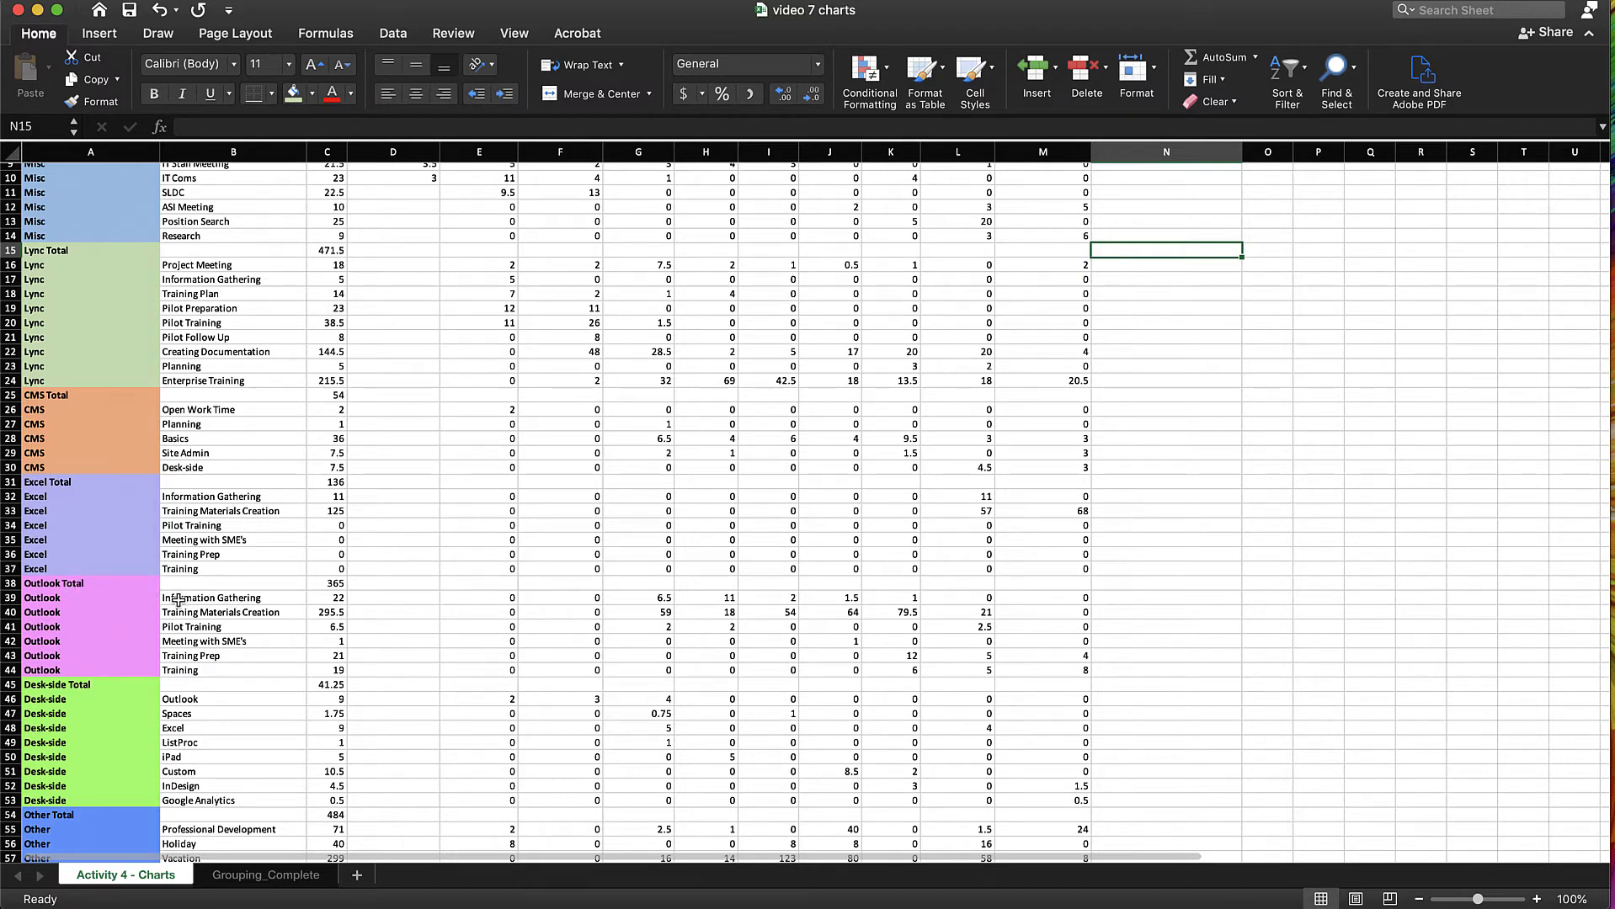
pyautogui.moveTo(178, 599); pyautogui.dragTo(324, 671)
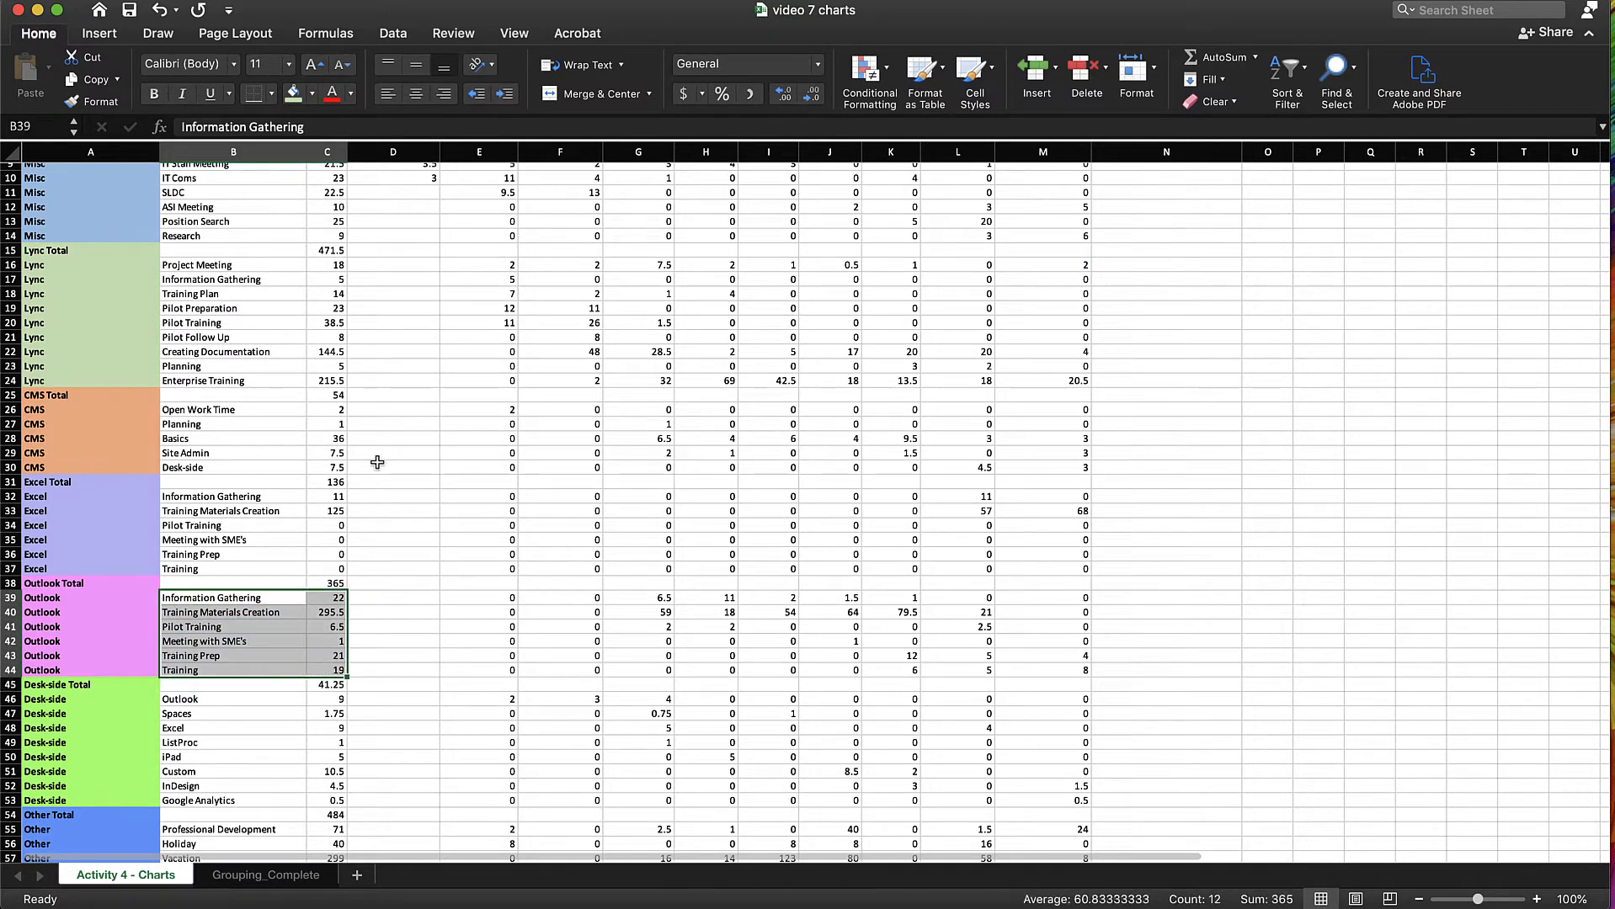
pyautogui.click(97, 34)
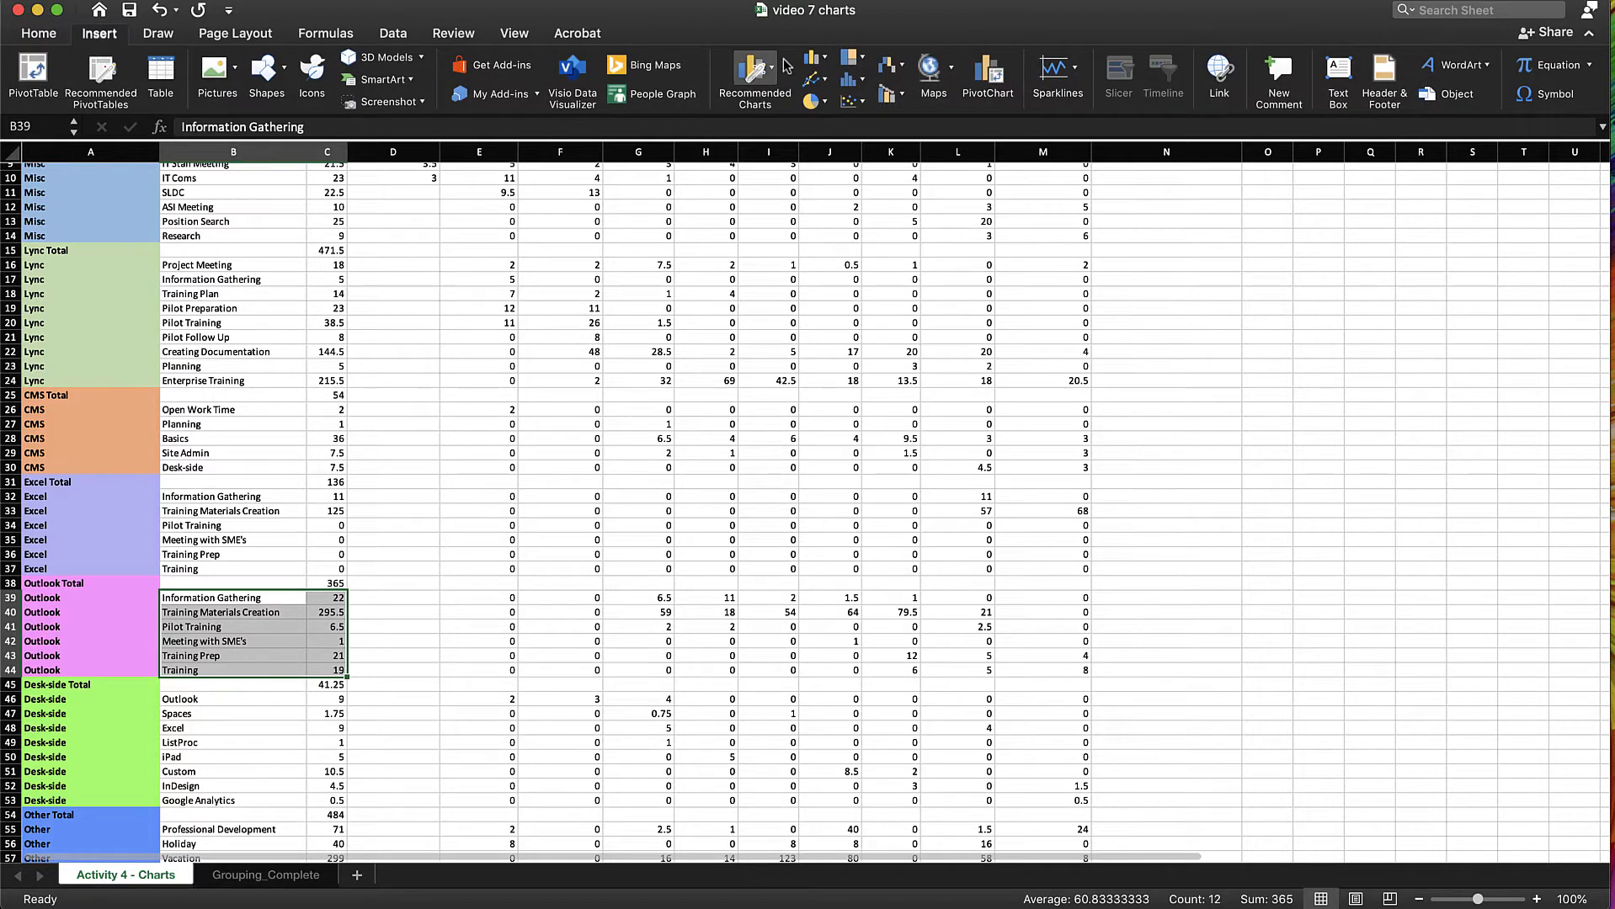
pyautogui.click(756, 71)
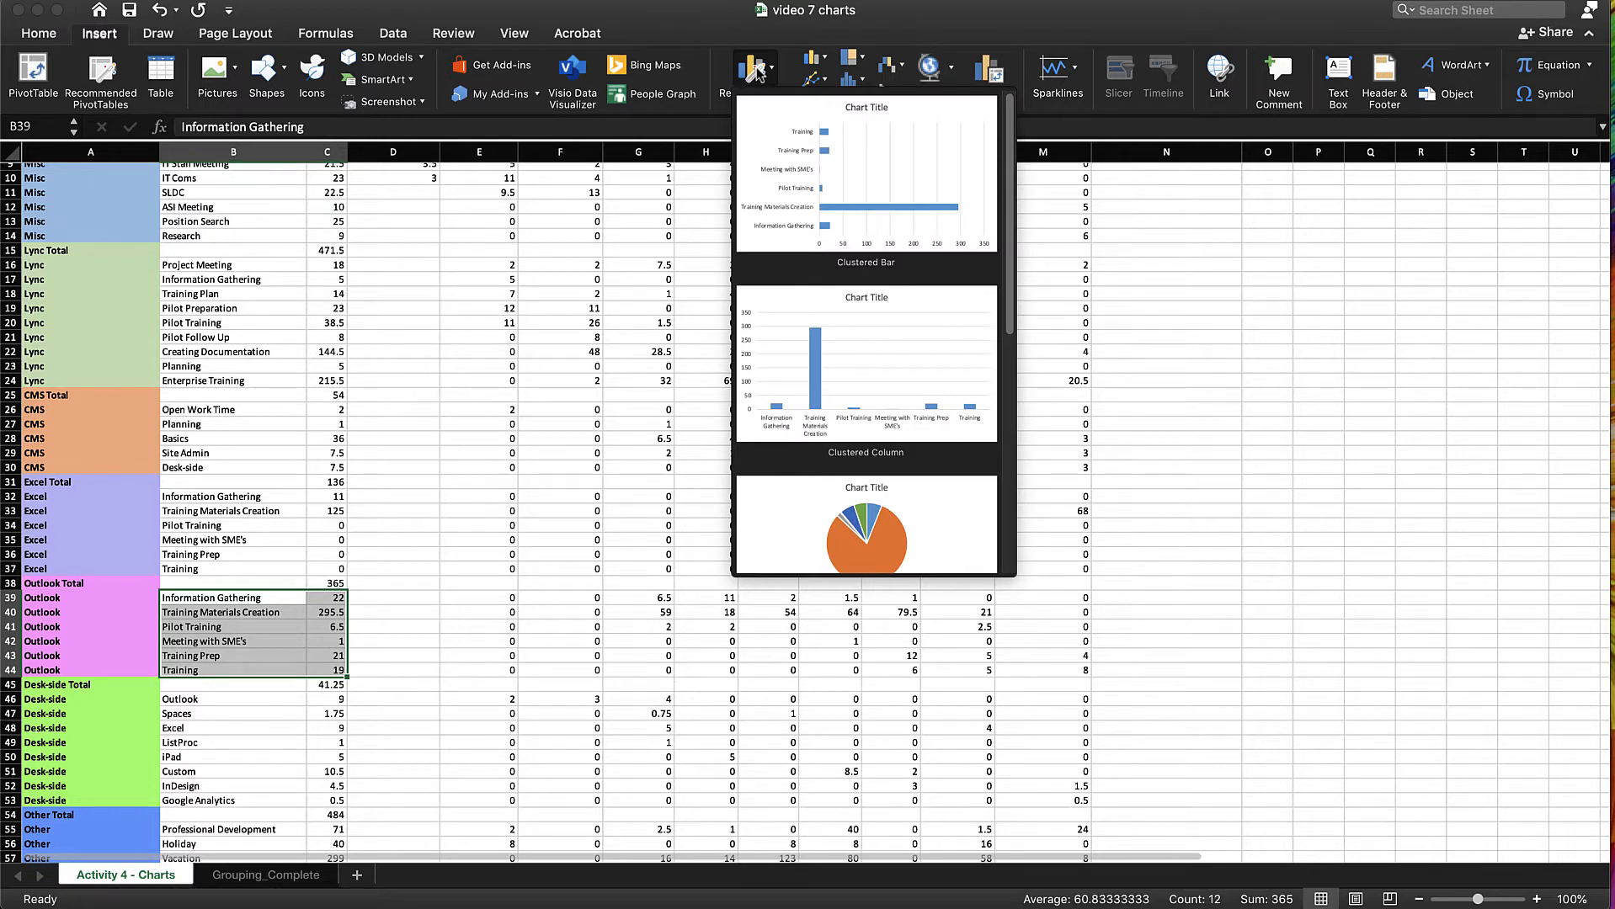
pyautogui.click(916, 195)
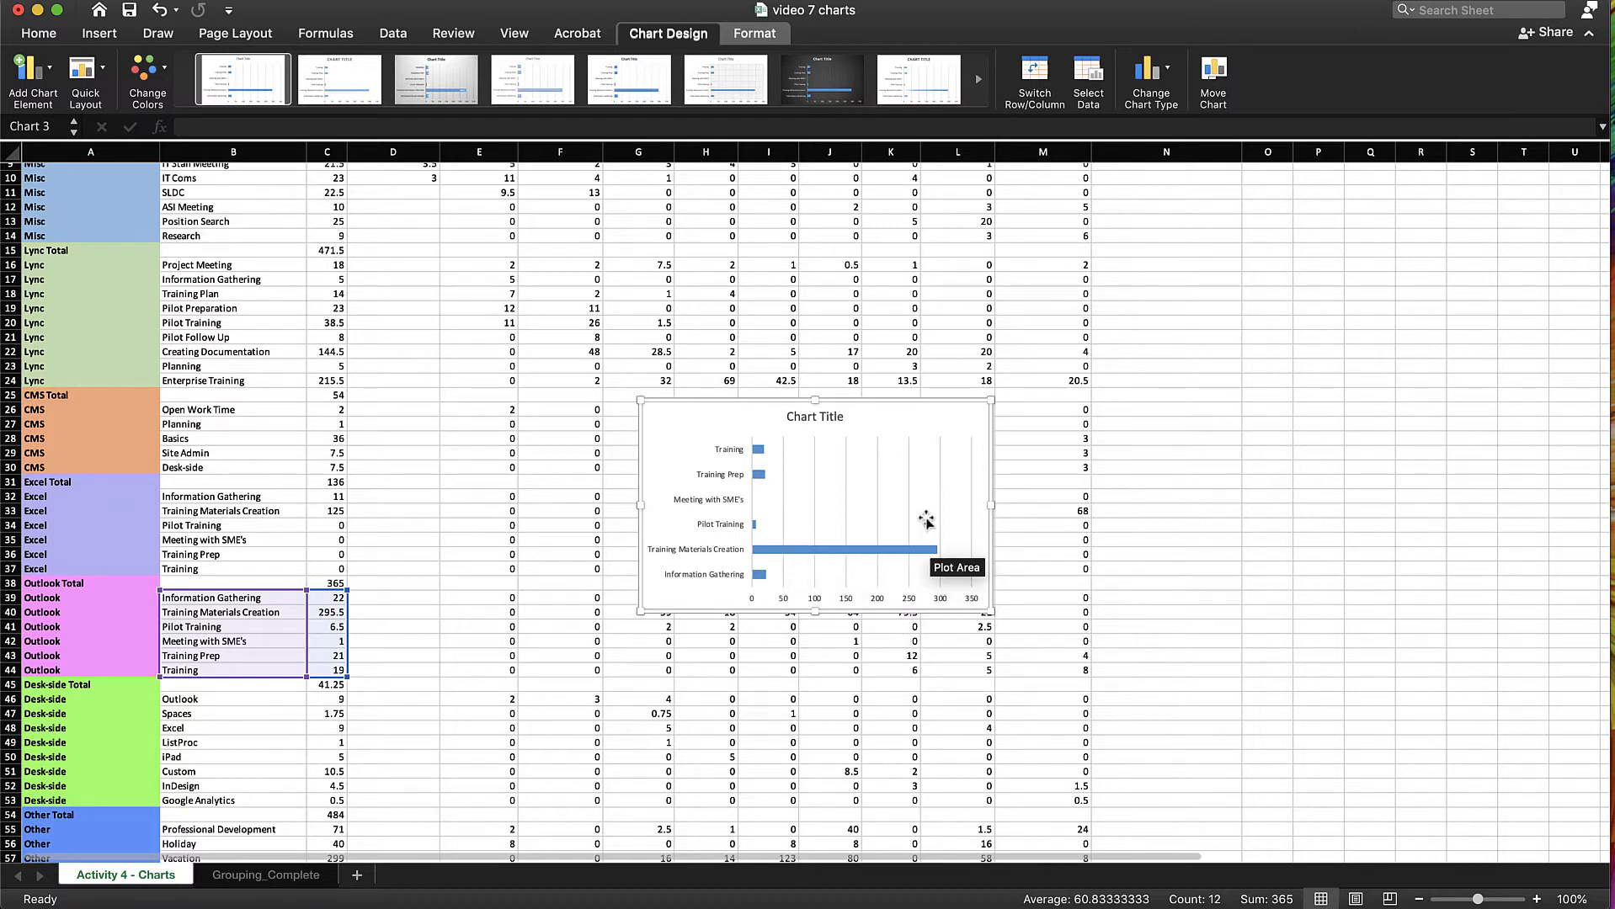
# Move the whole bar chart up beside the last data column and enlarge it to about rows 14 to 34
pyautogui.moveTo(922, 495); pyautogui.dragTo(1163, 385)
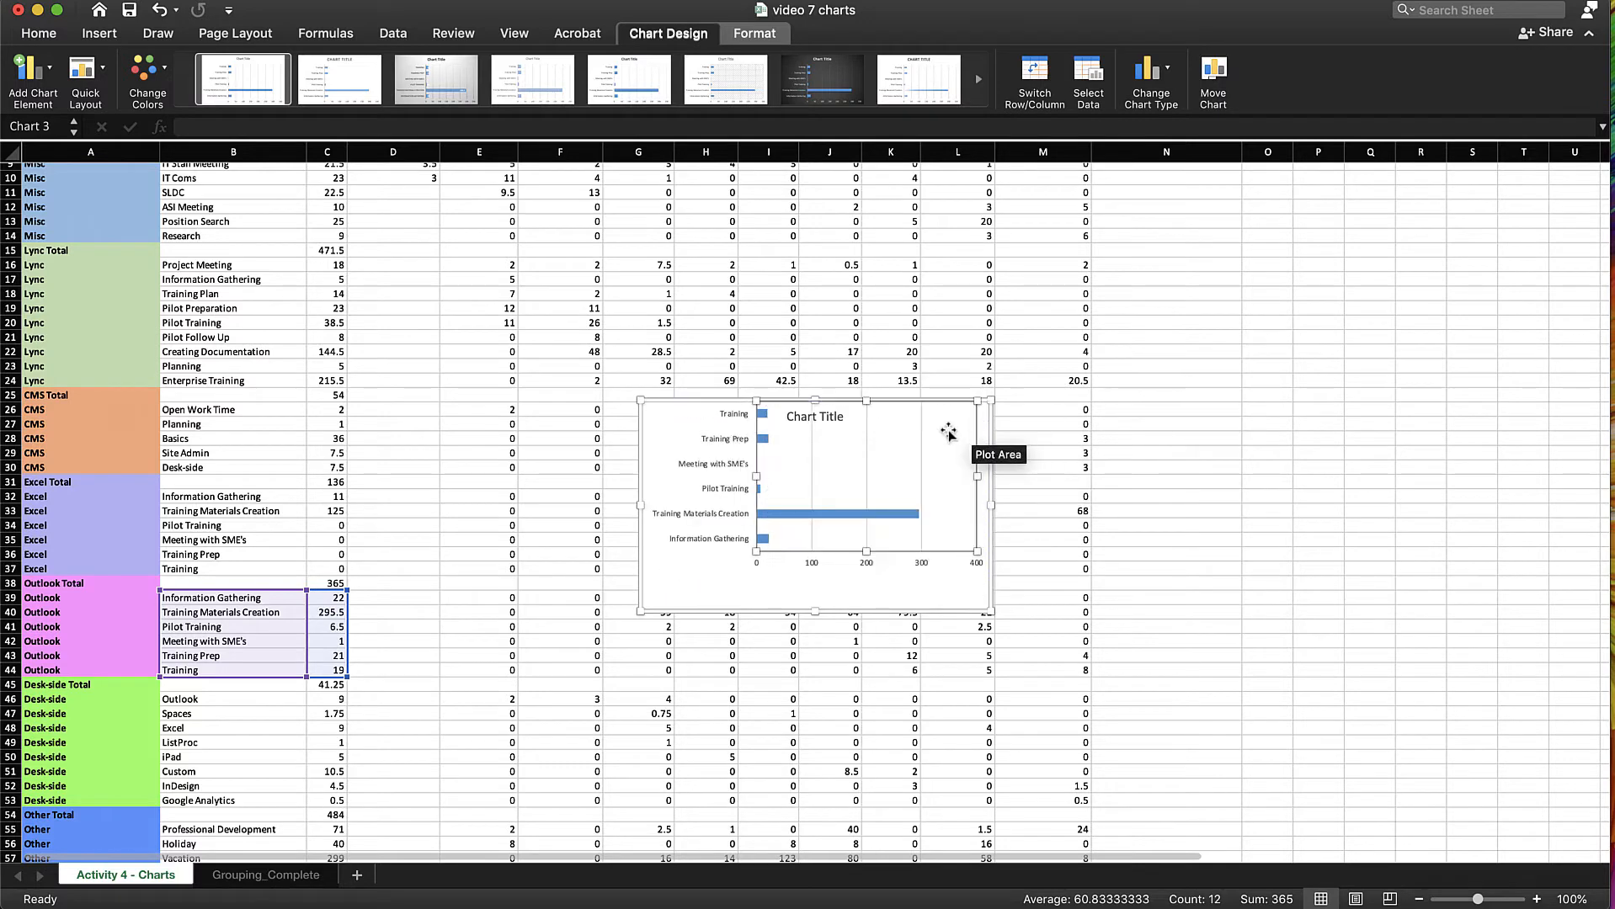
pyautogui.press('super+z')
pyautogui.moveTo(947, 419); pyautogui.dragTo(1396, 257)
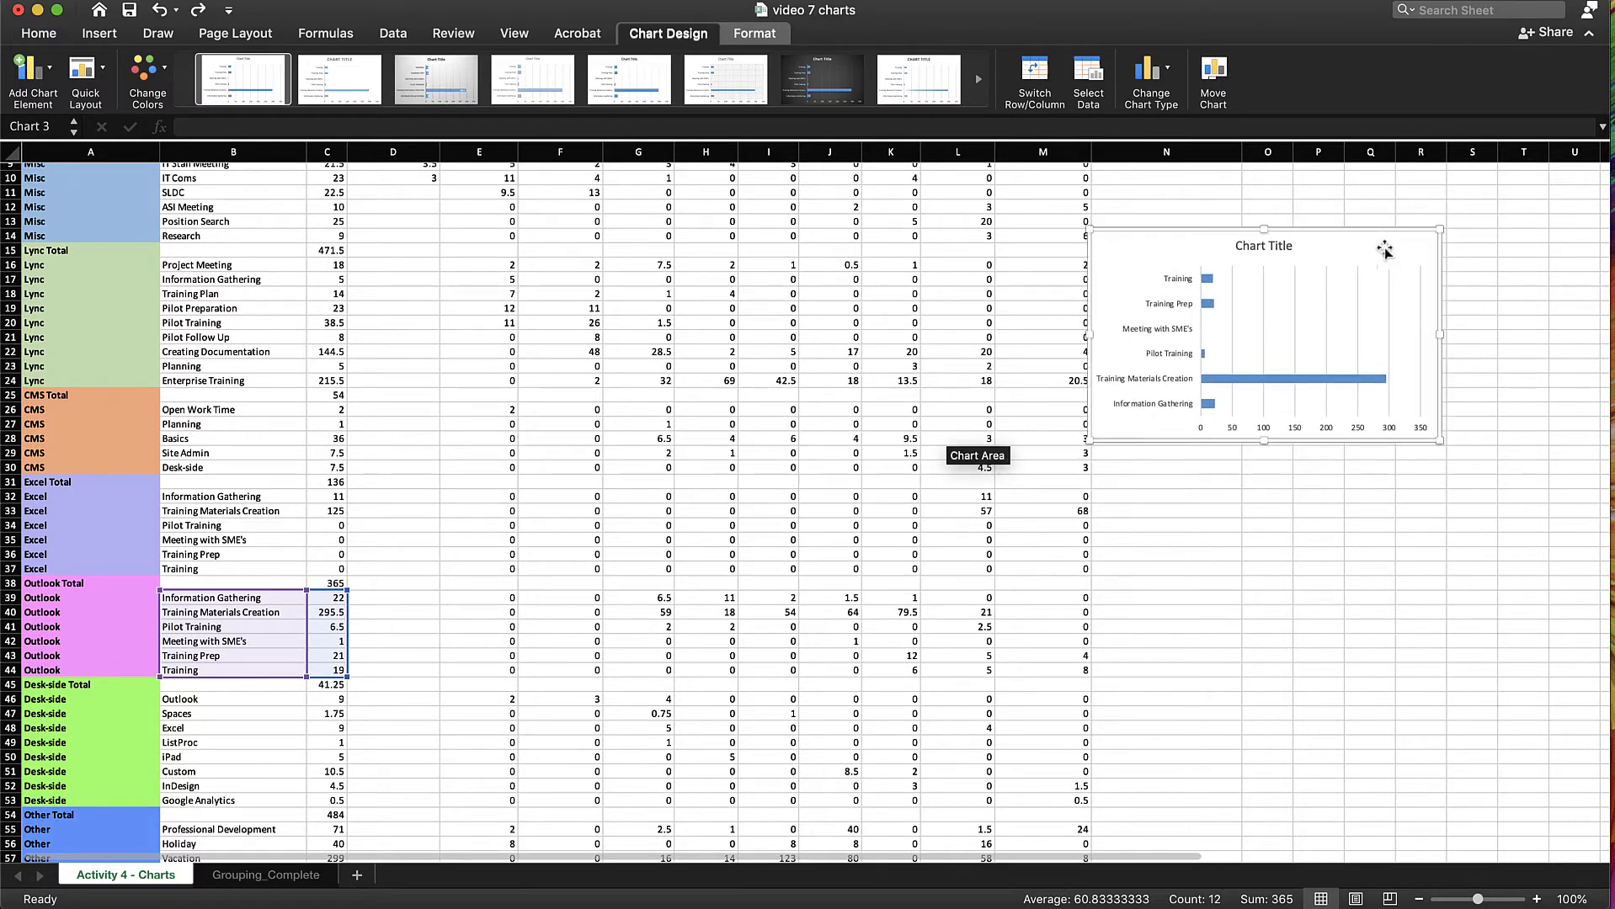
pyautogui.moveTo(1088, 439); pyautogui.dragTo(972, 537)
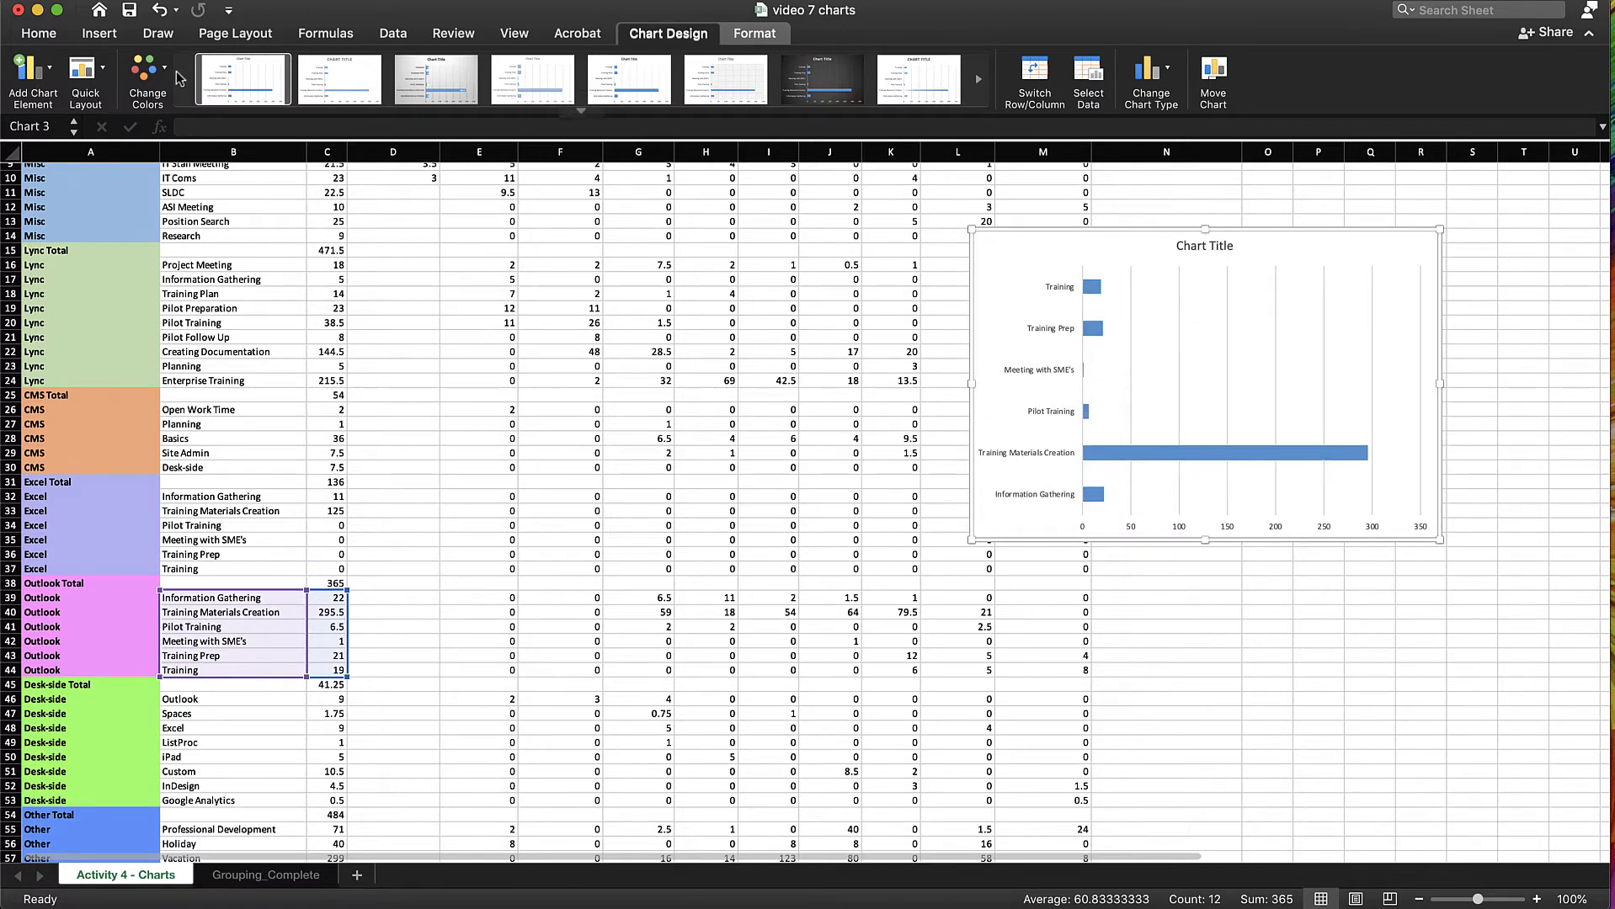
# Format the chart with the colorful palette starting with orange, a layout with a legend but no title, and the dark style
pyautogui.click(148, 74)
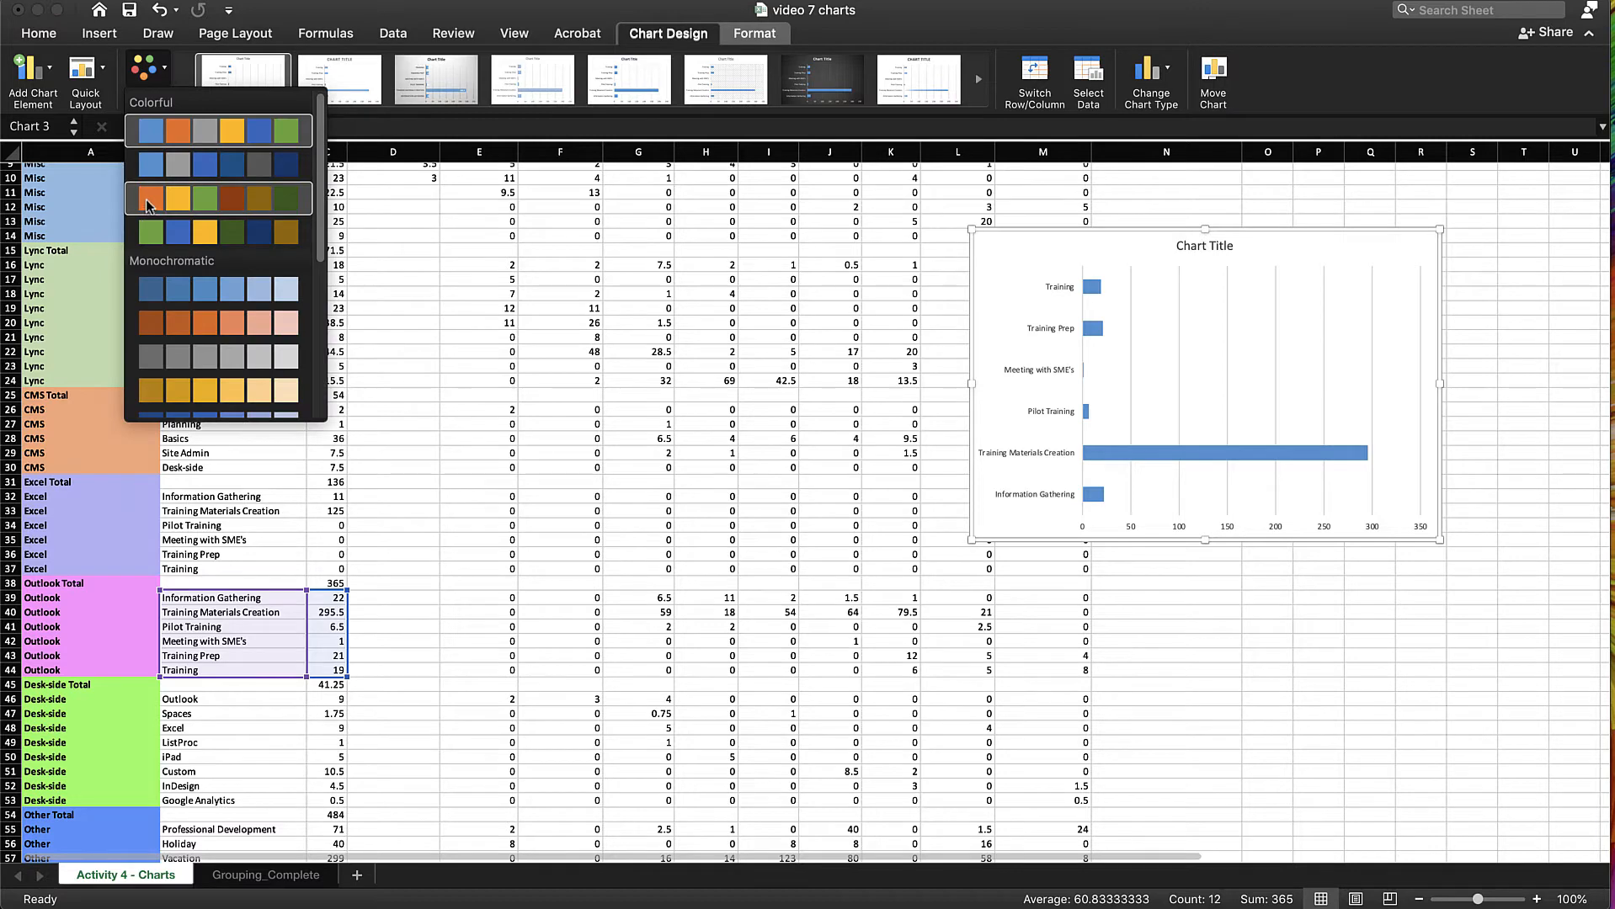
pyautogui.click(147, 205)
pyautogui.click(84, 72)
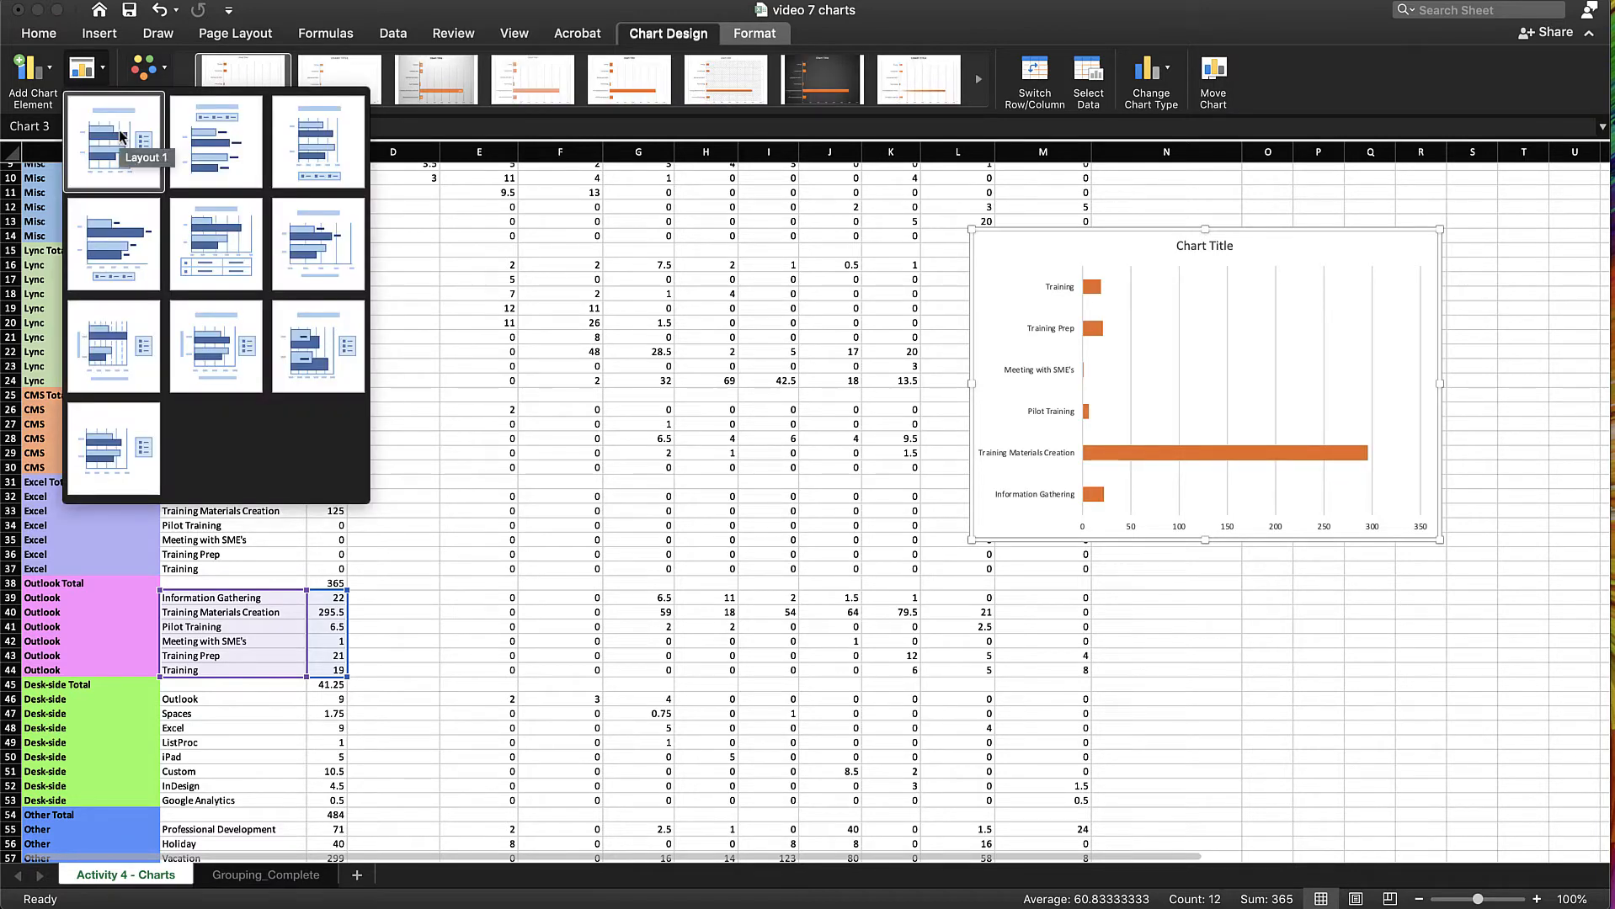
pyautogui.click(821, 79)
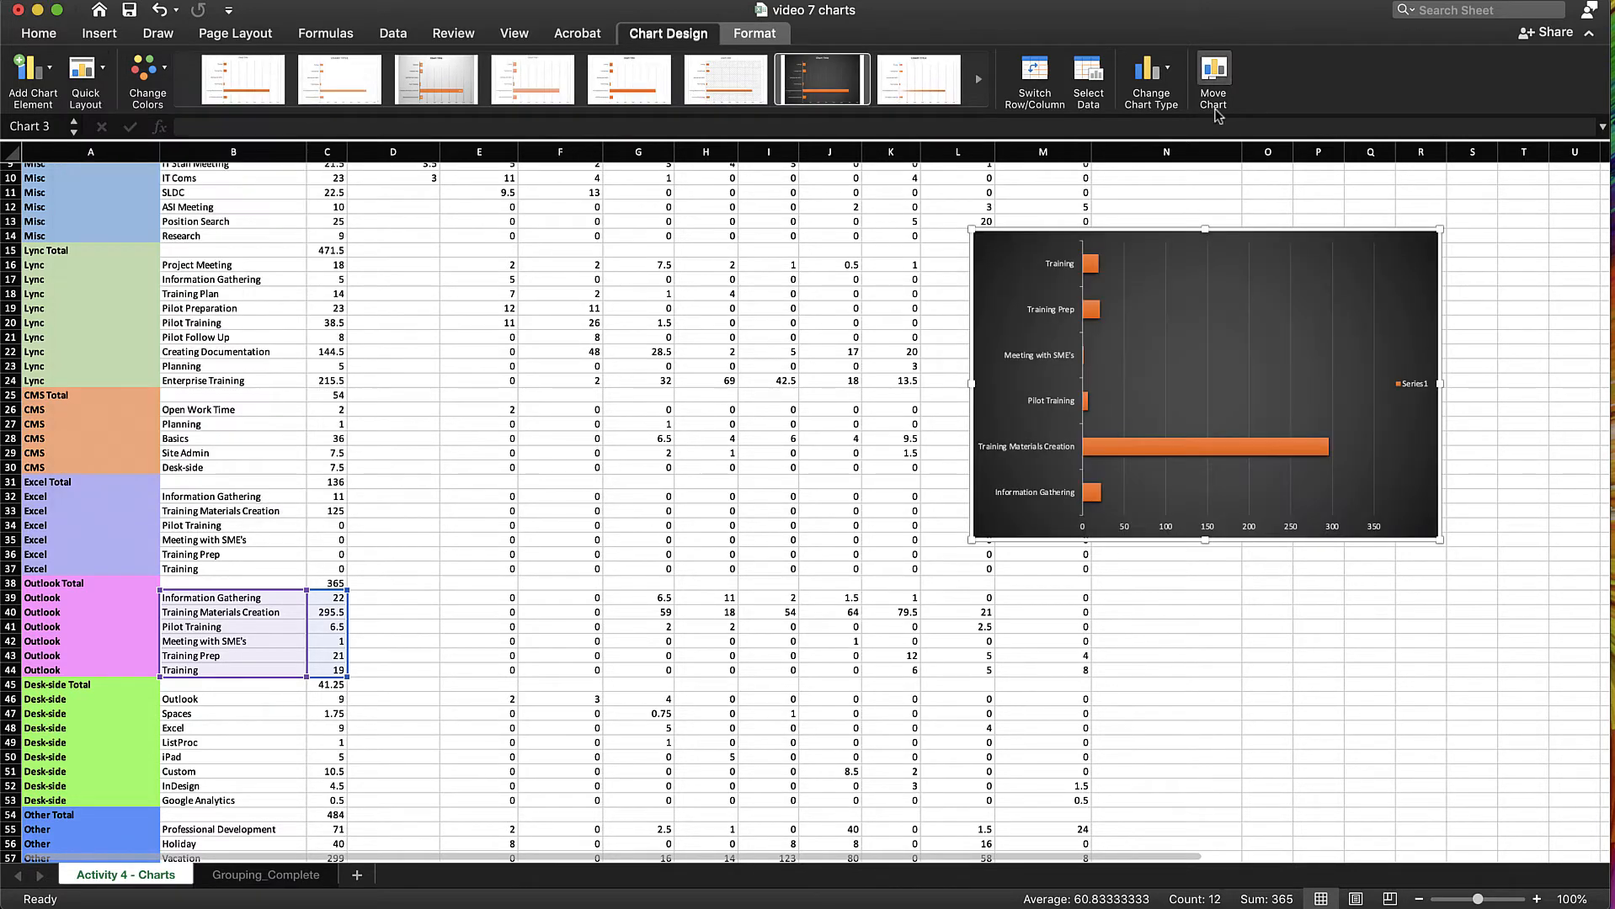
# Change the chart to a 2-D pie and apply the gray gradient style with percentage labels
pyautogui.click(1165, 71)
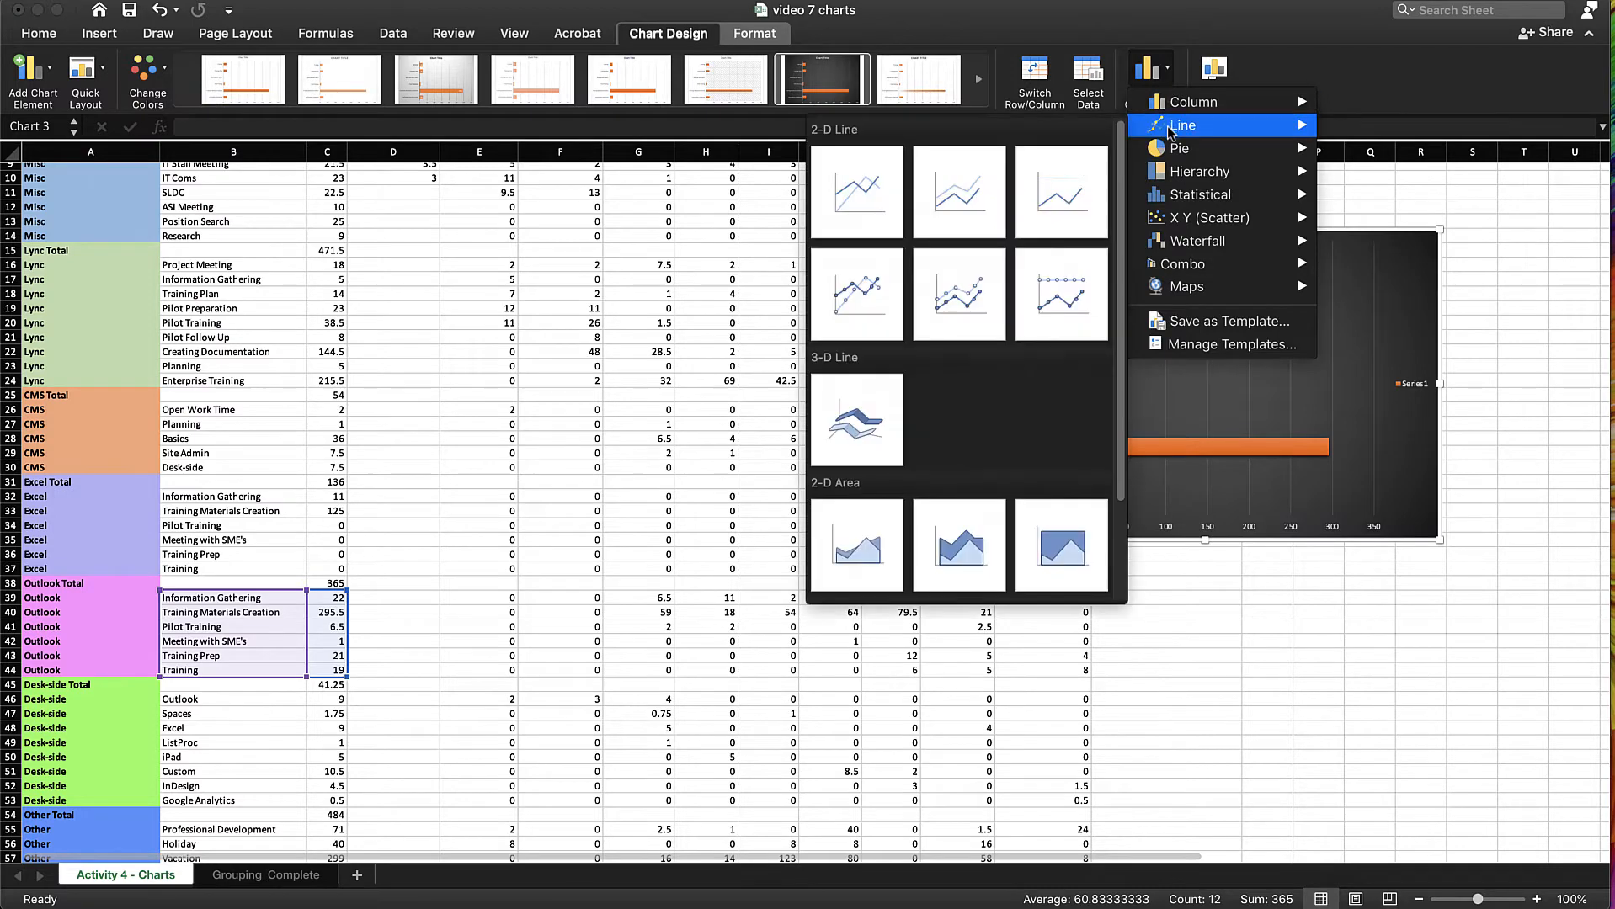
pyautogui.moveTo(1173, 152)
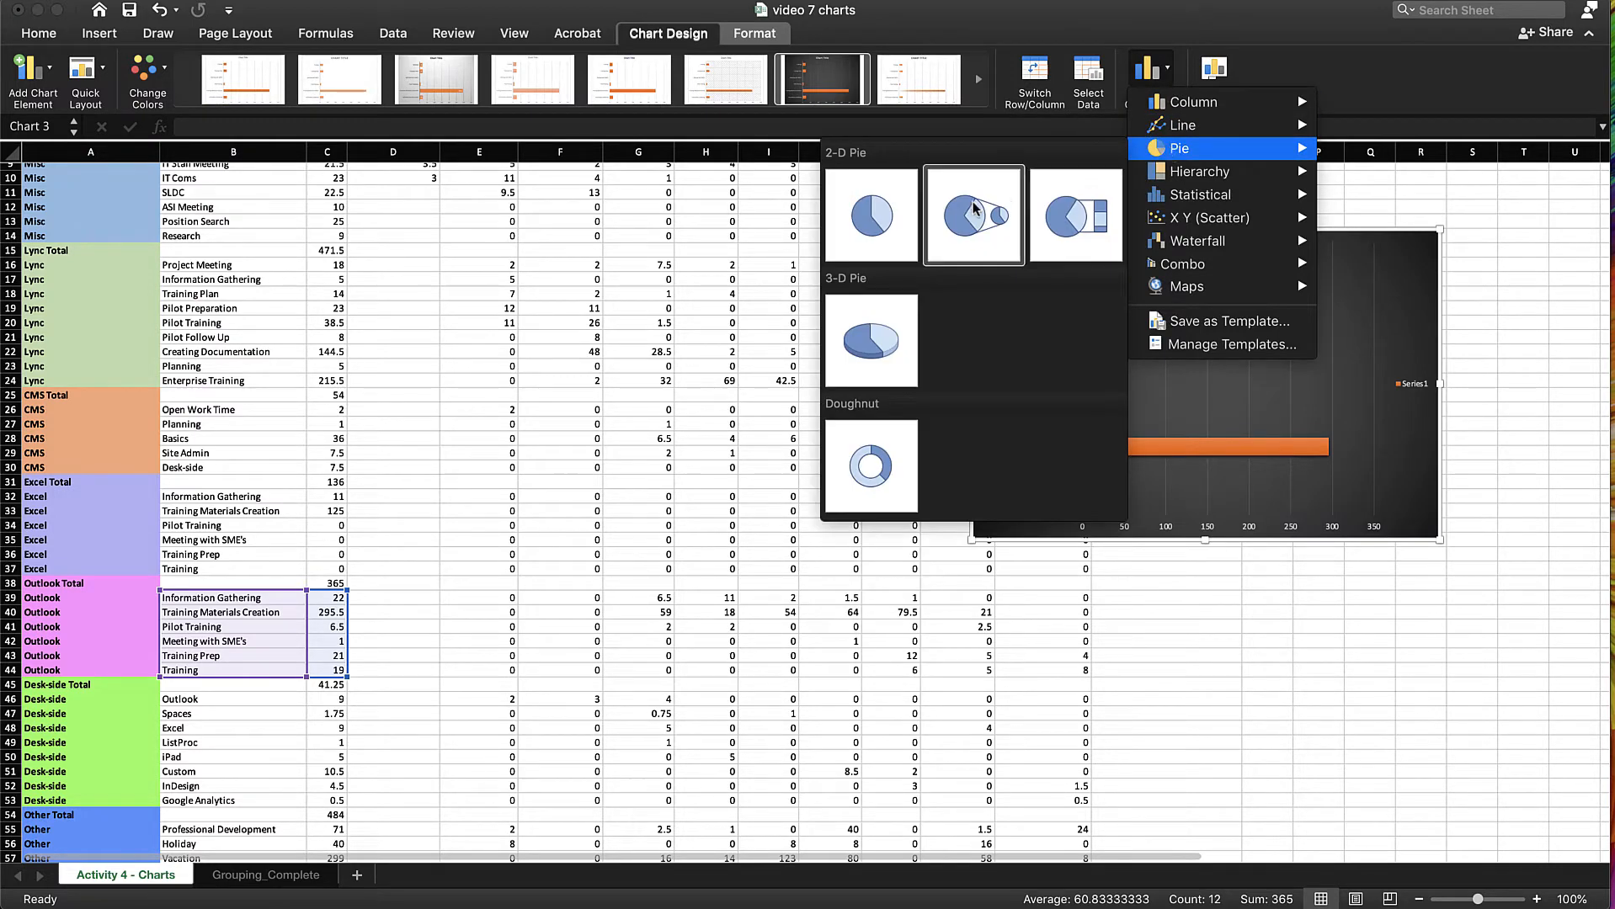
pyautogui.click(884, 244)
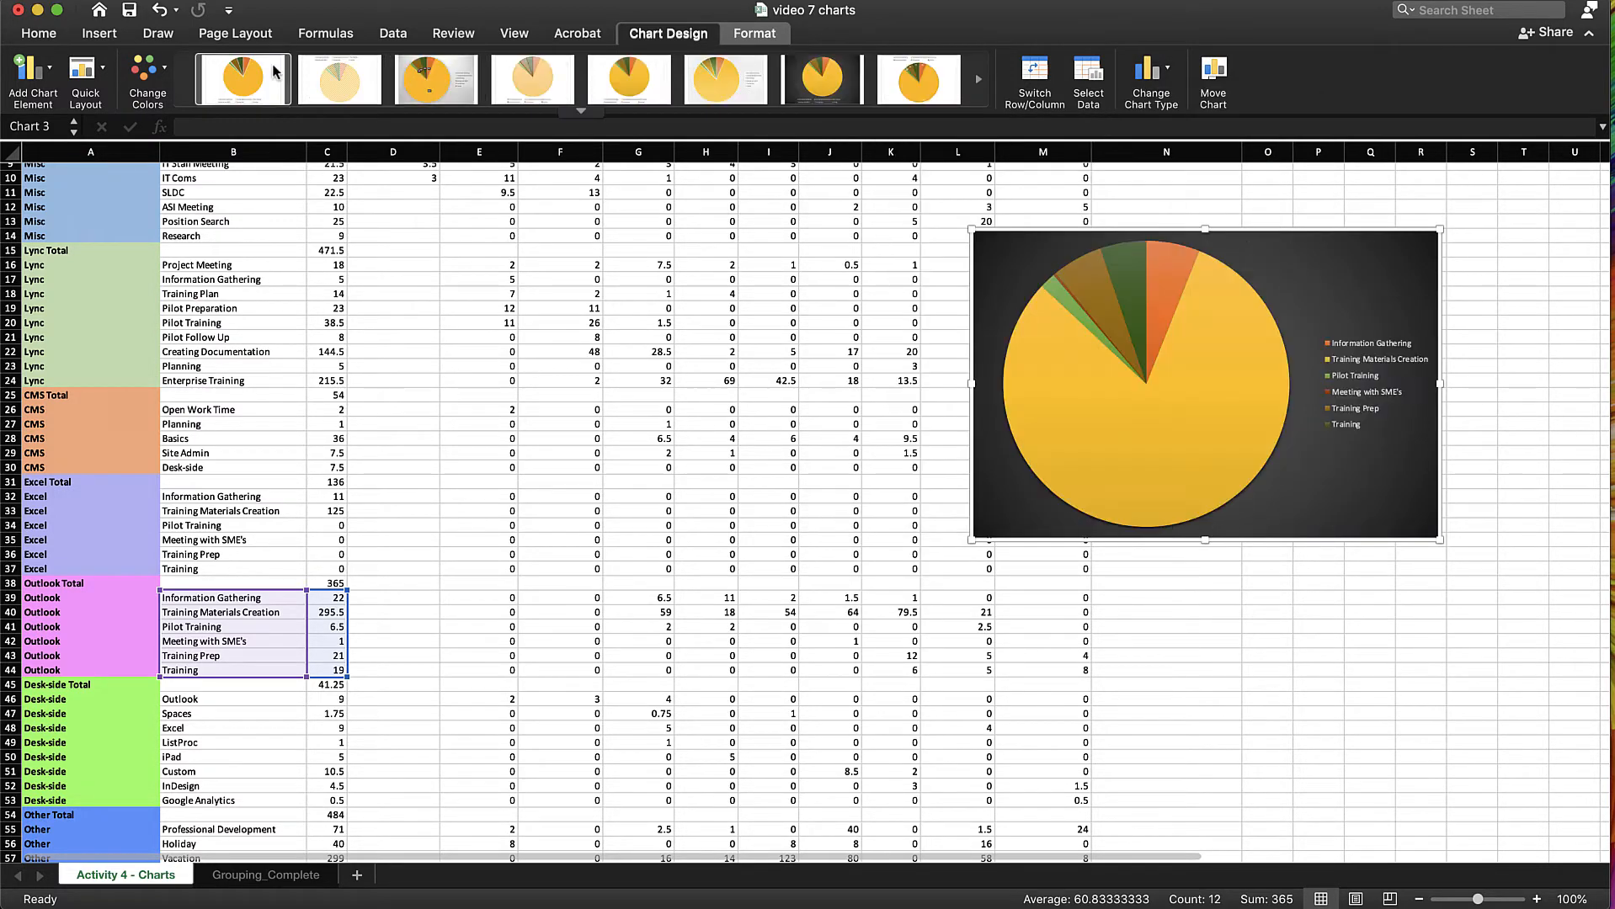
pyautogui.click(441, 84)
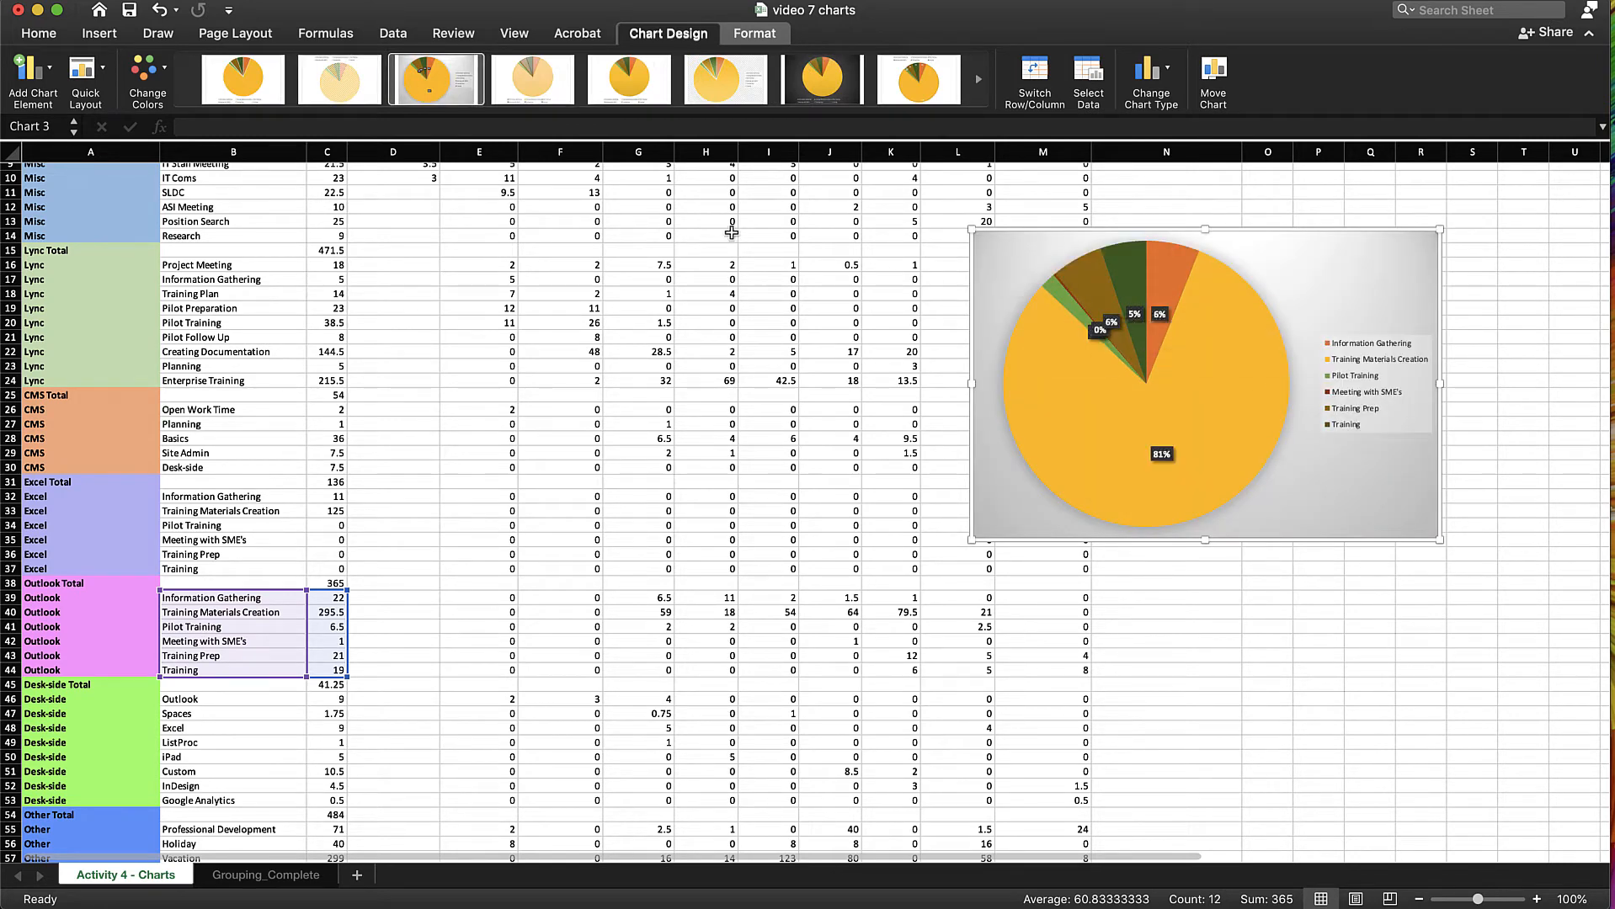
# Set the pie chart's legend position to Left and its data labels to Best Fit
pyautogui.click(51, 71)
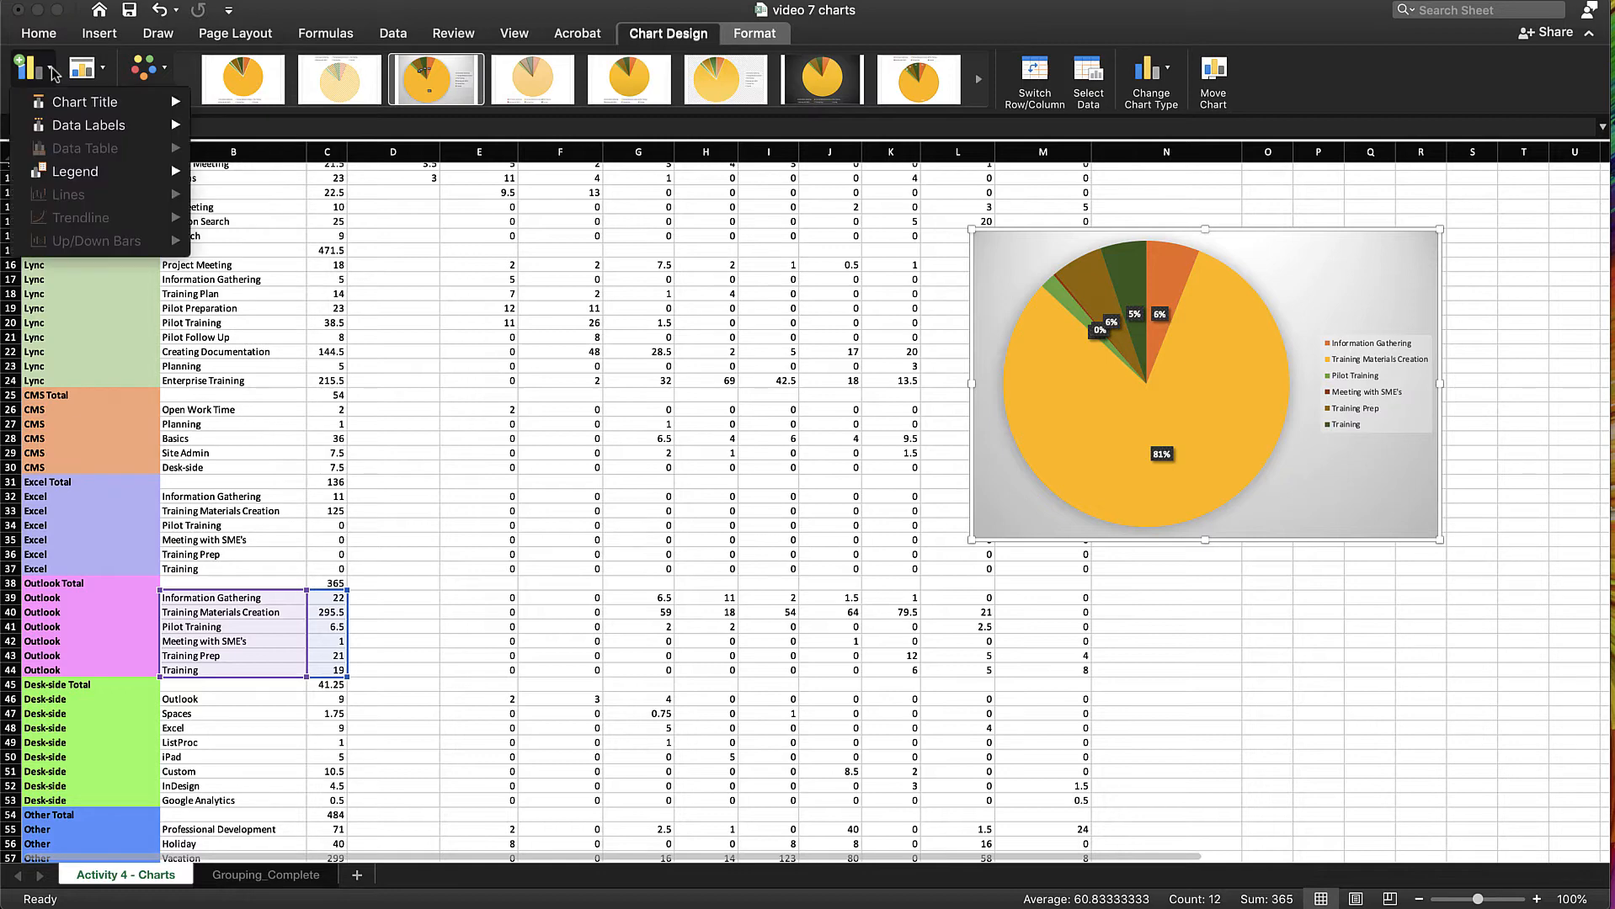
pyautogui.moveTo(71, 179)
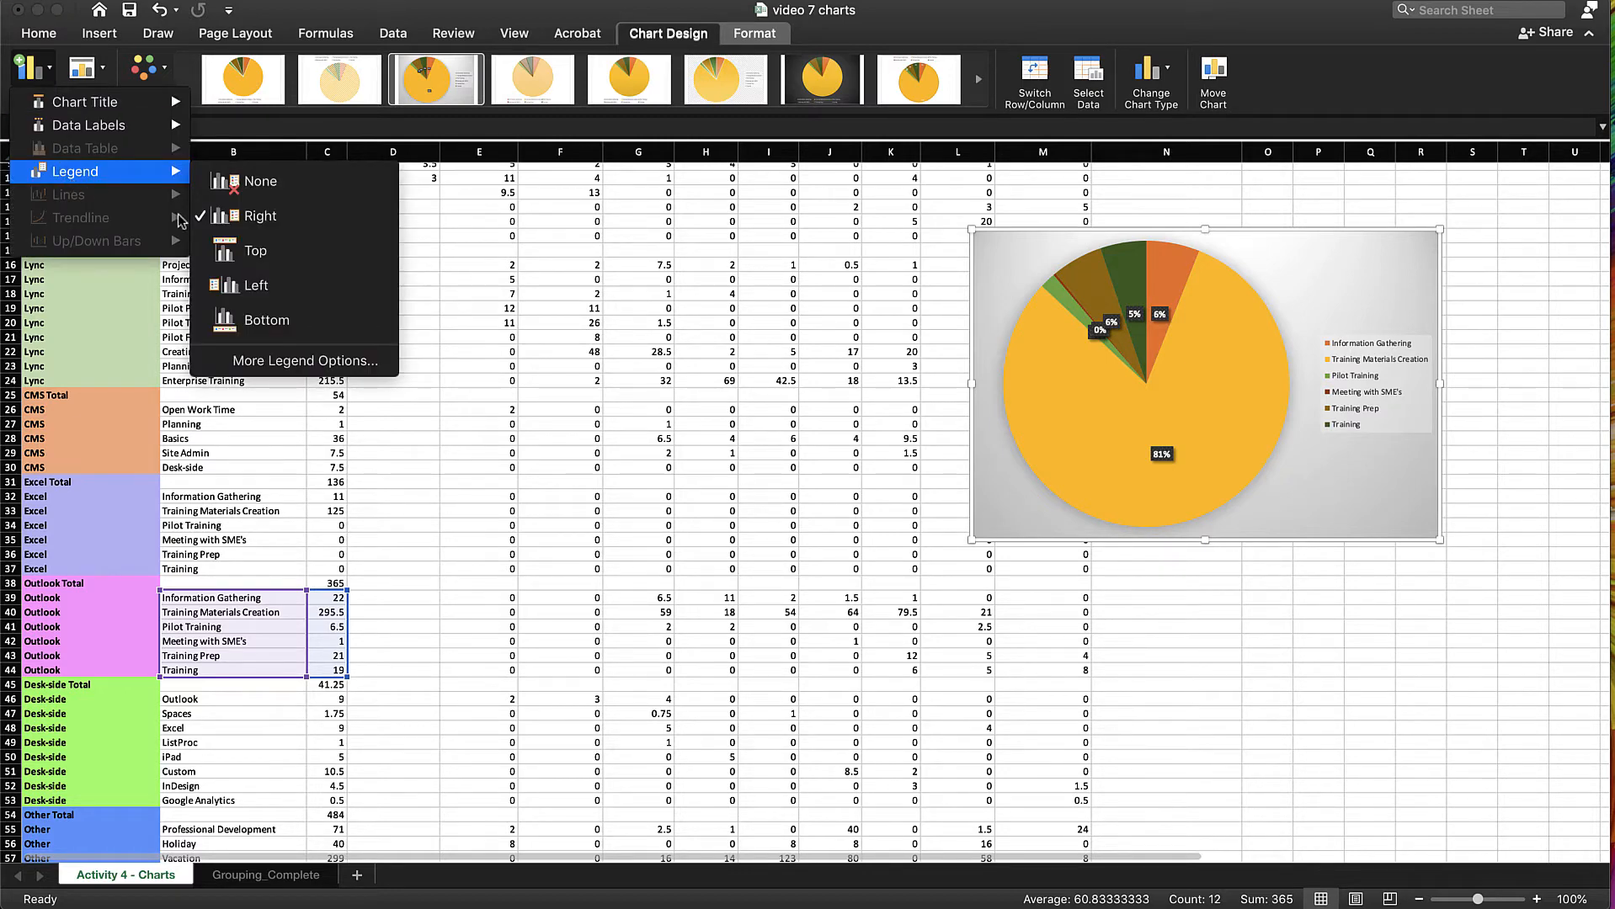
pyautogui.click(235, 287)
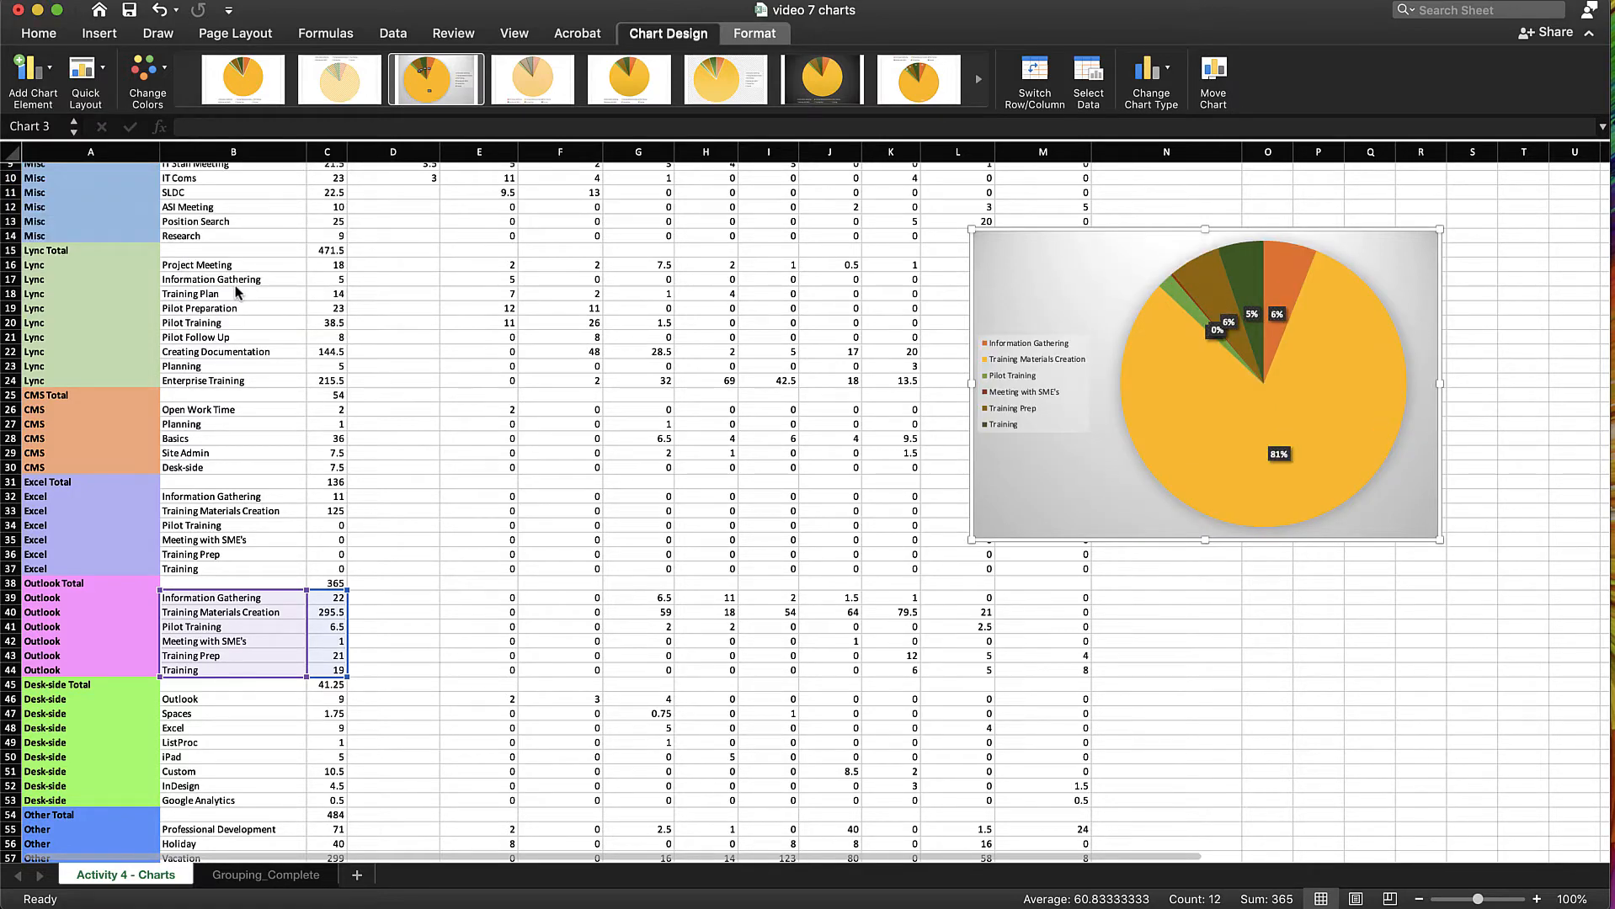
pyautogui.click(32, 80)
pyautogui.moveTo(89, 125)
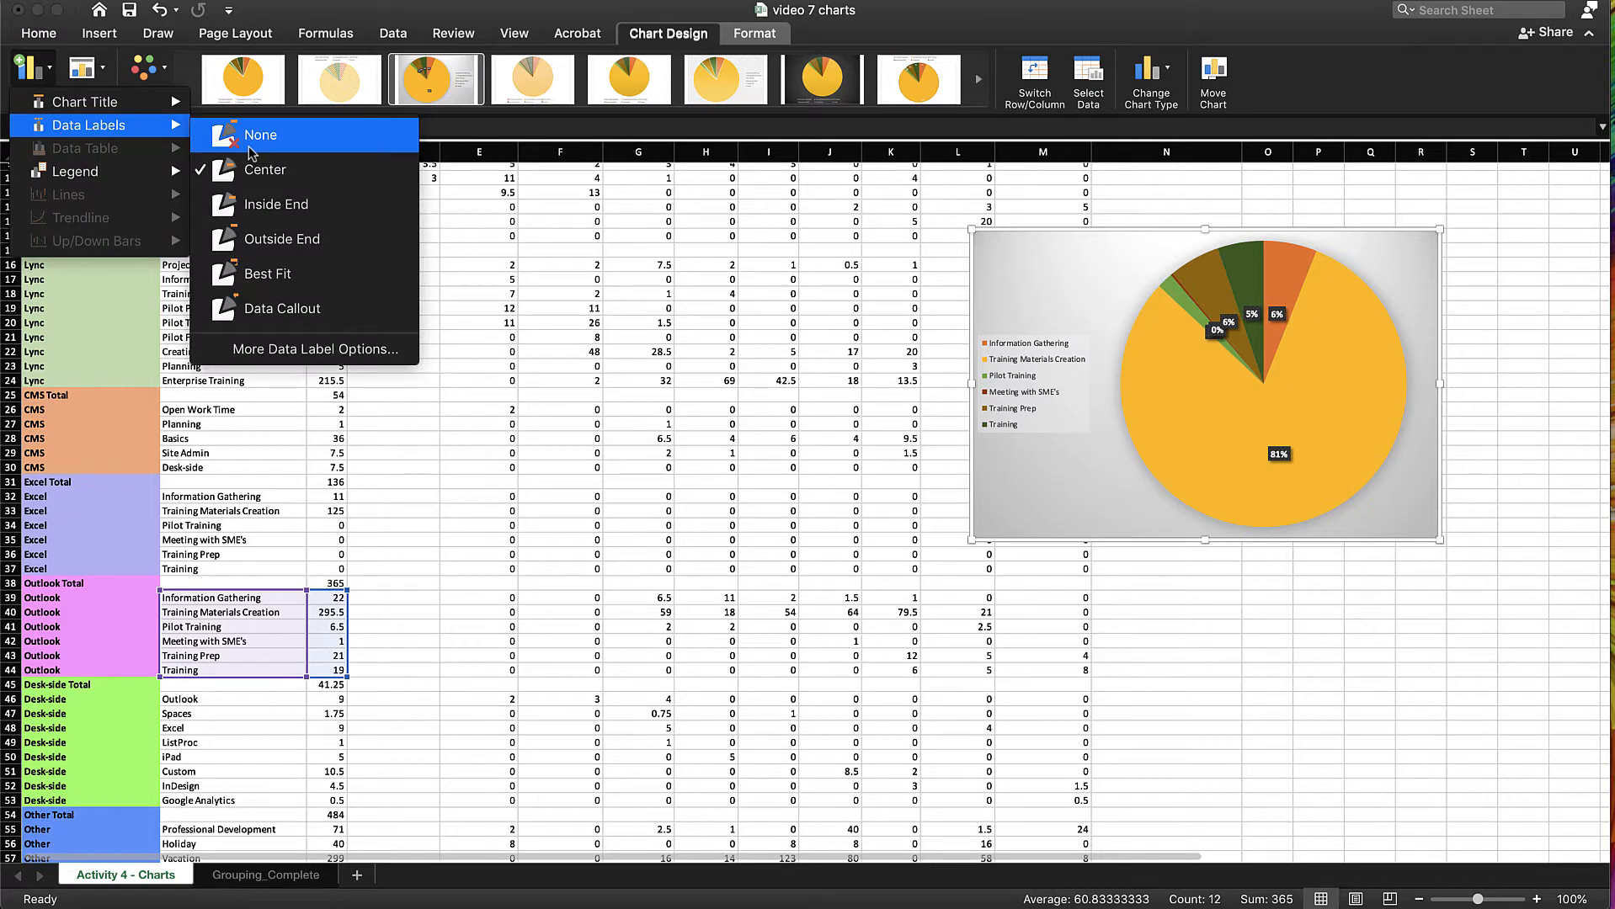
pyautogui.click(274, 278)
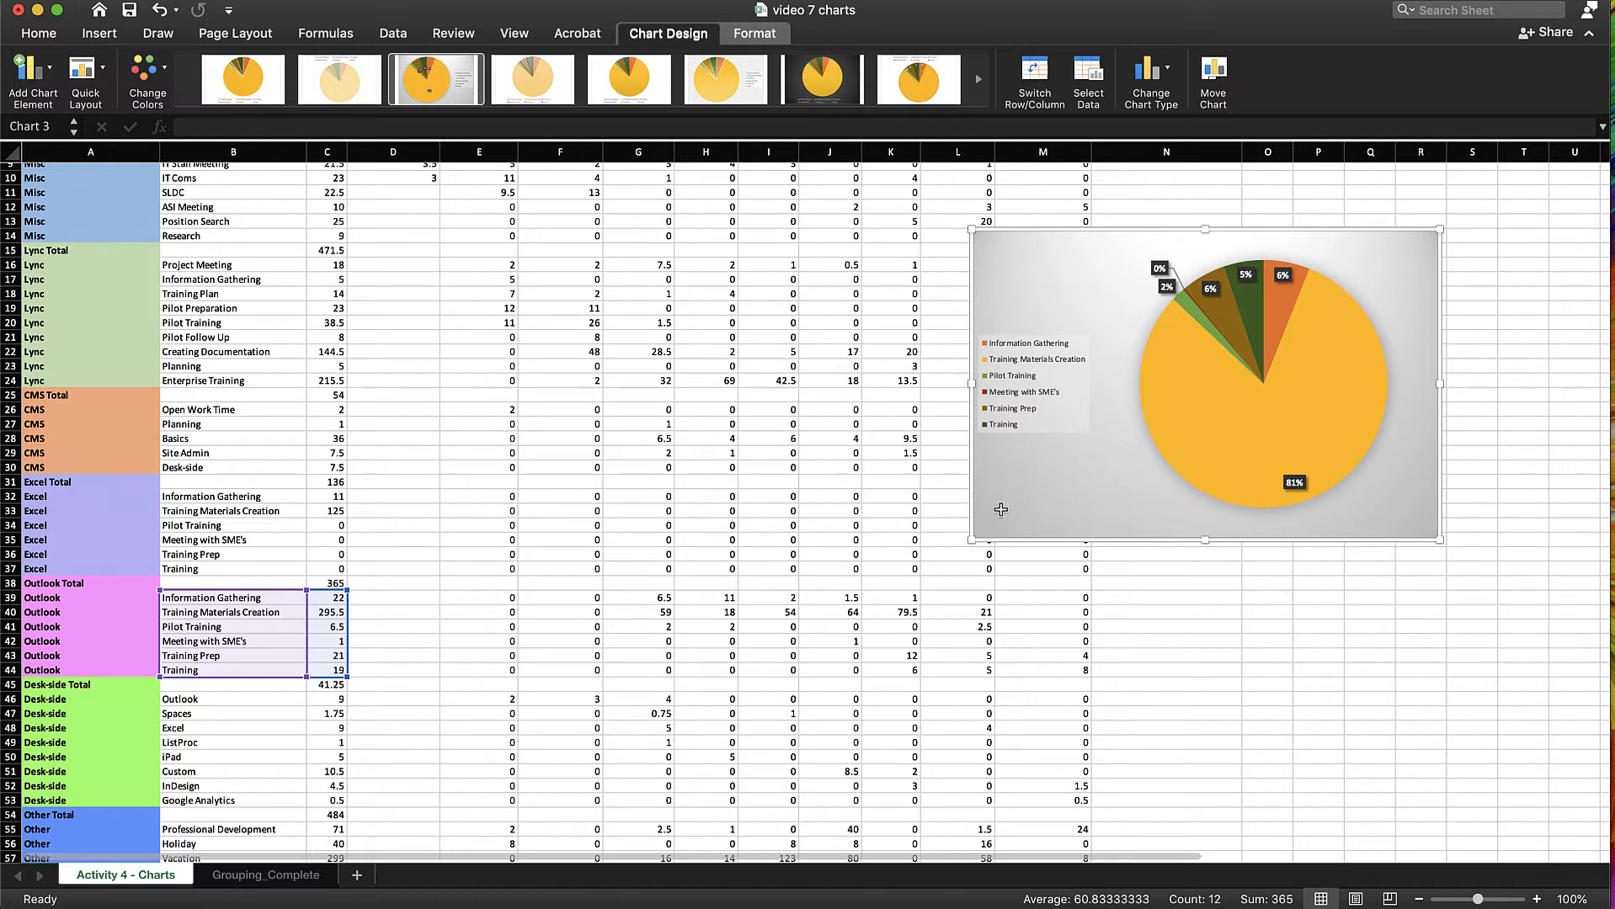
# Add a new worksheet and paste the pie chart into it
pyautogui.click(357, 874)
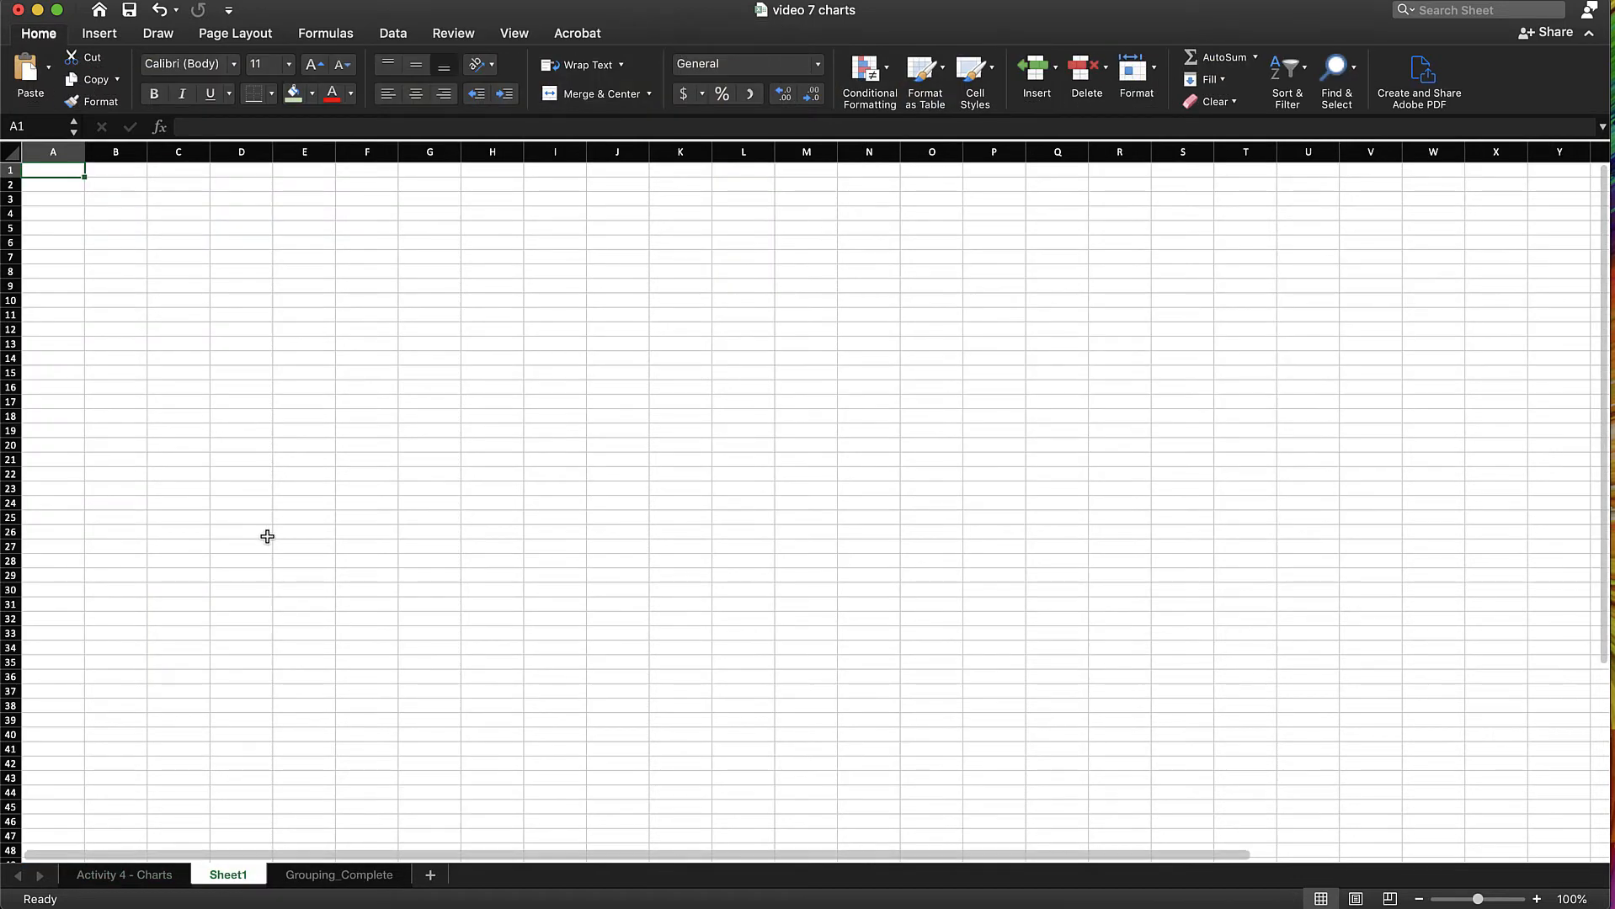
pyautogui.press('super+v')
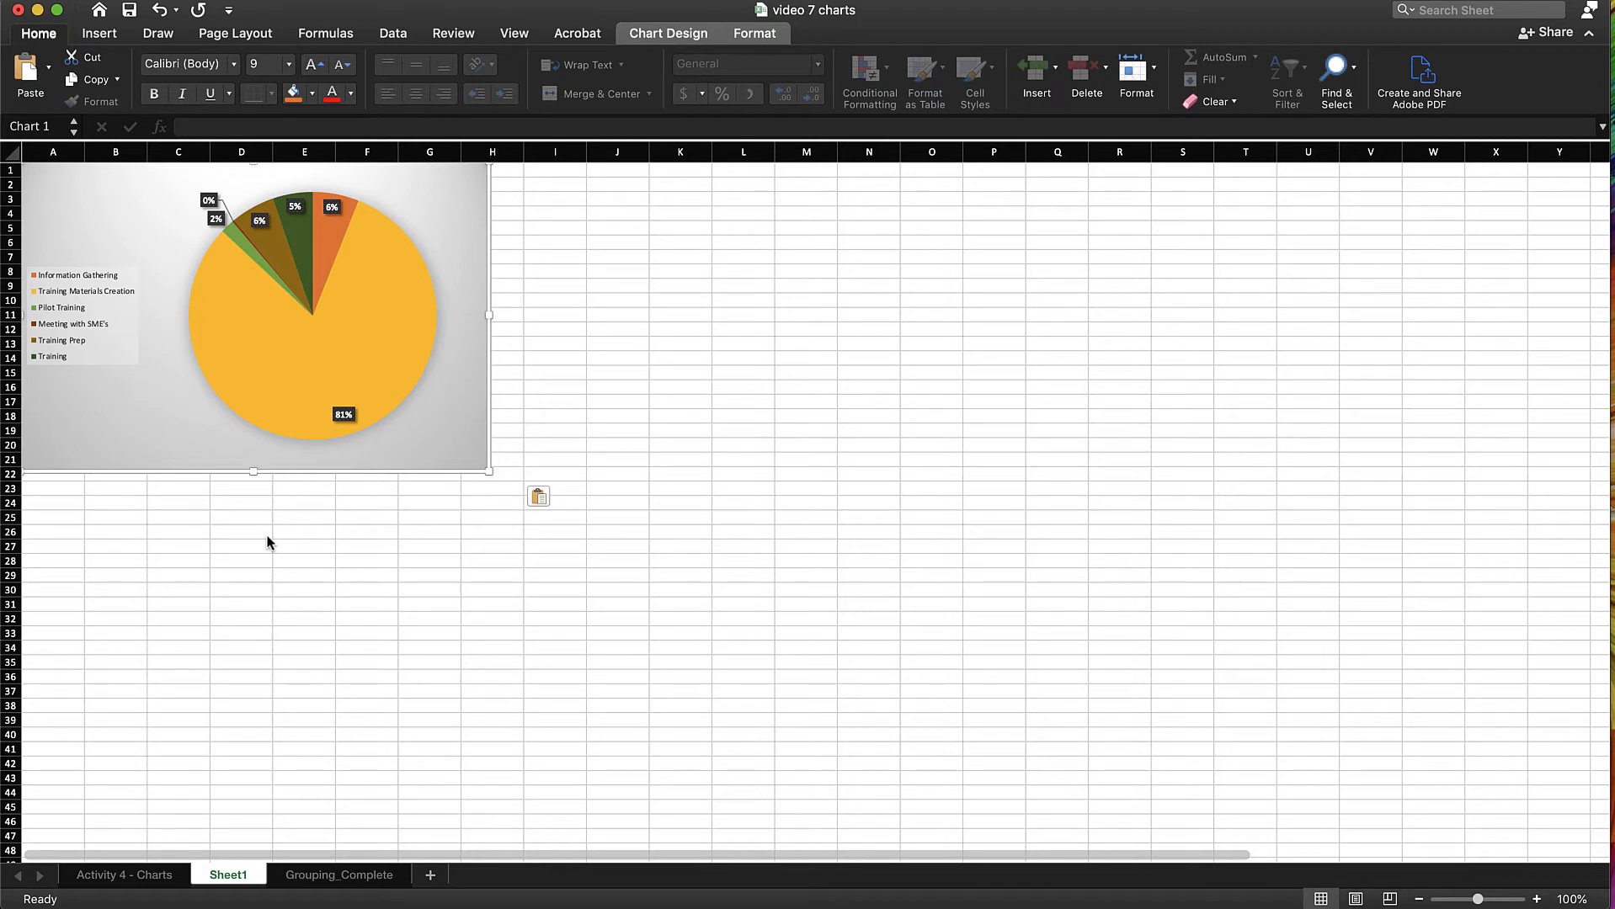
# Set the height of the pasted pie chart's chart area to 7 inches with the aspect ratio locked
pyautogui.click(379, 424)
pyautogui.click(744, 38)
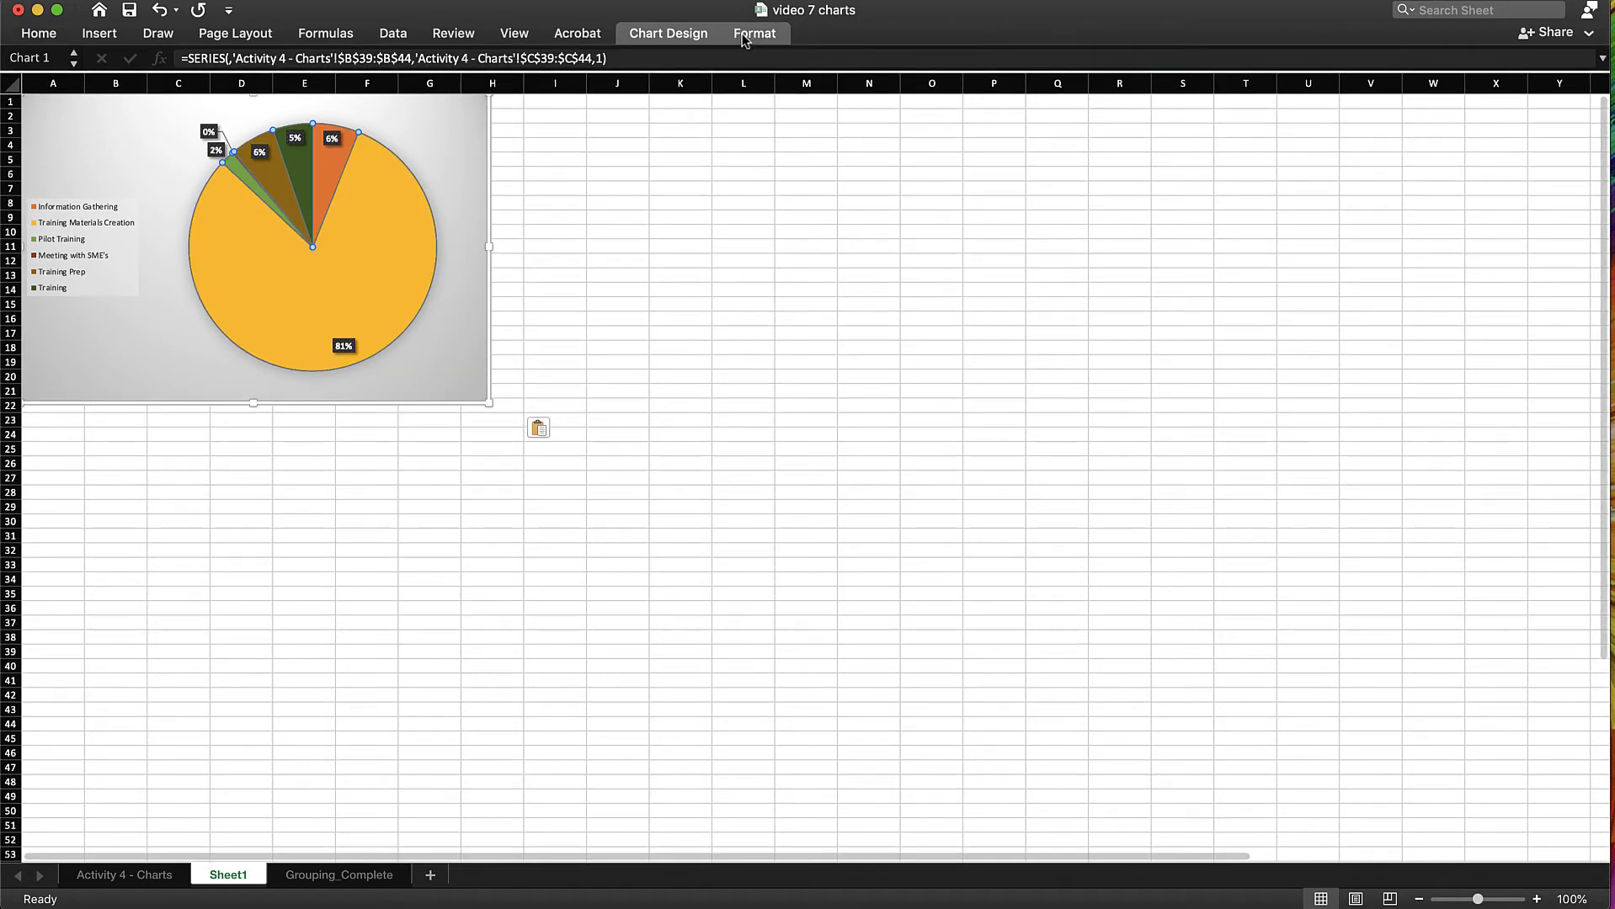
pyautogui.click(744, 38)
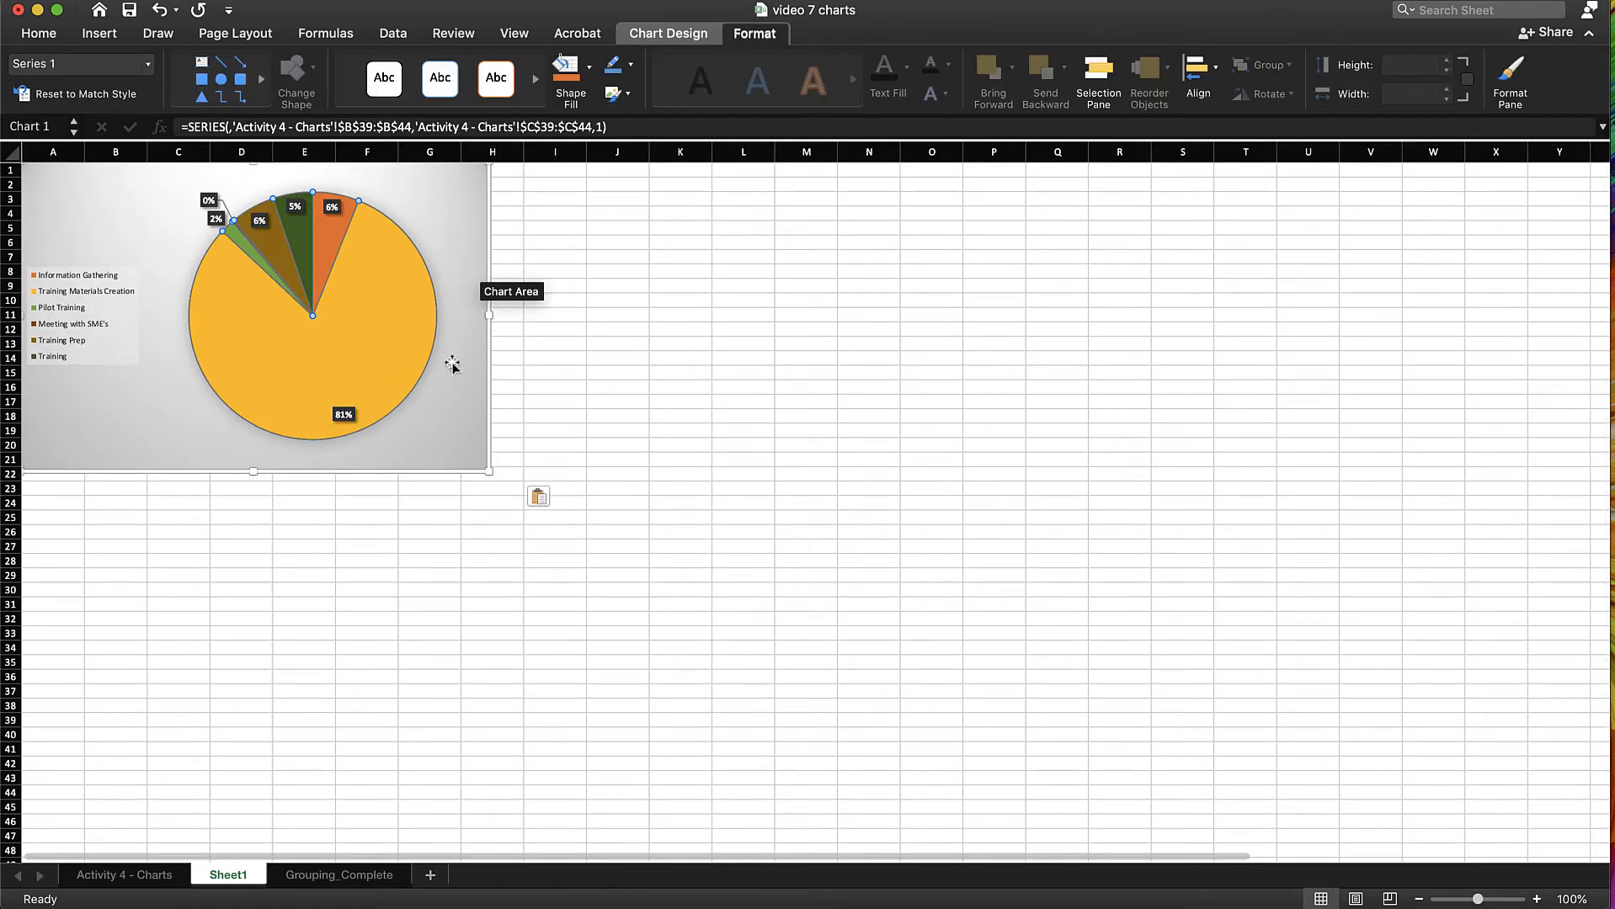
pyautogui.click(461, 406)
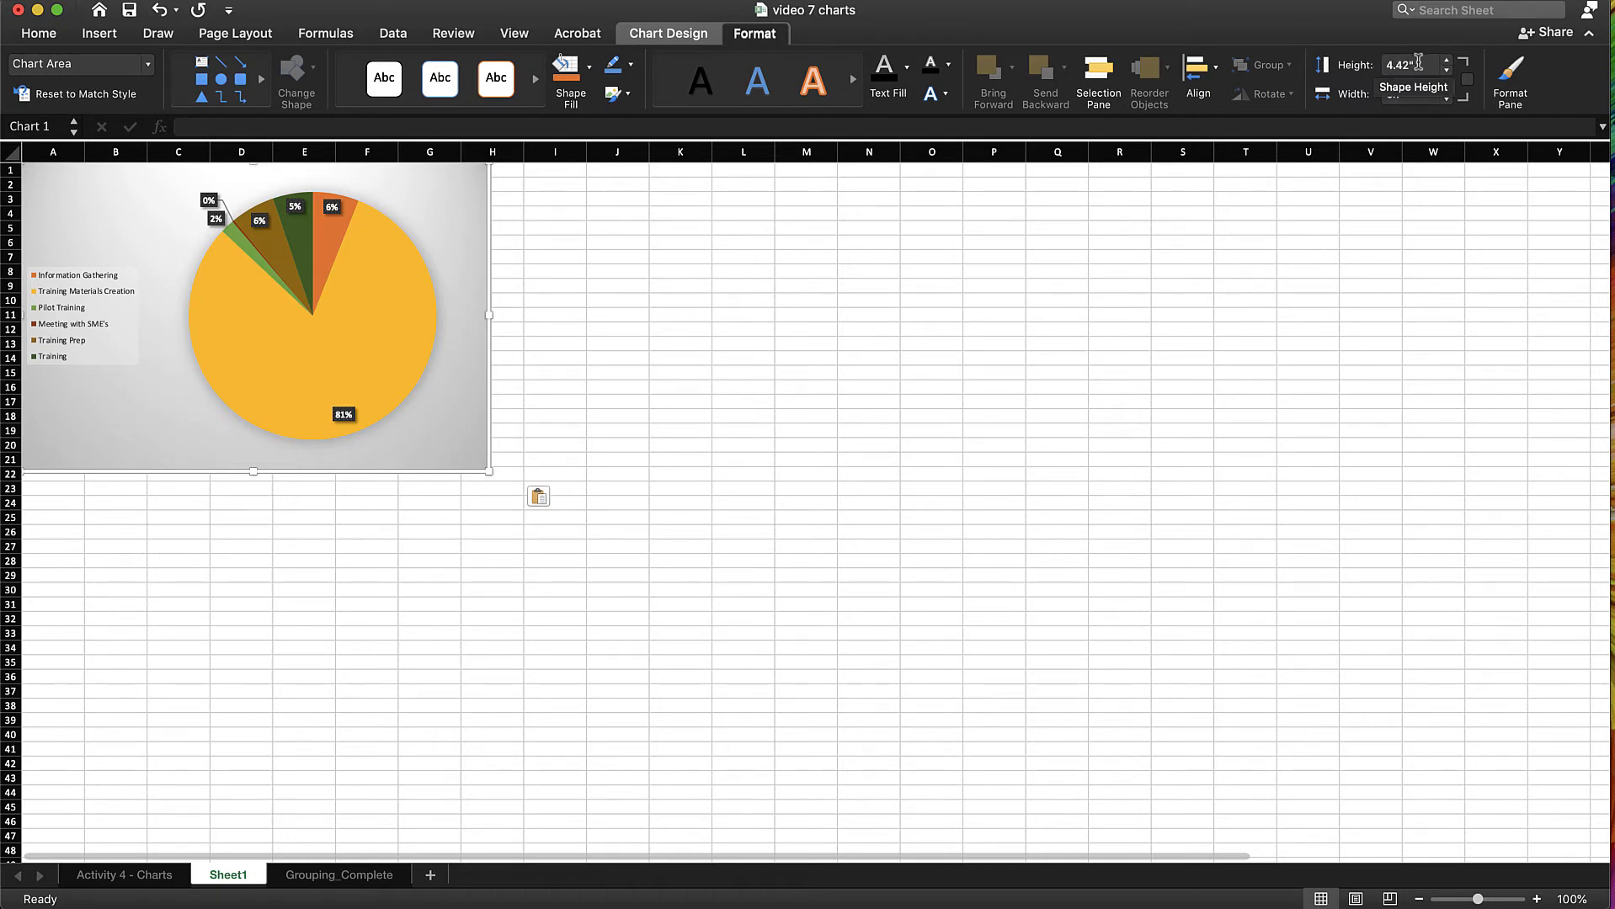
pyautogui.click(1420, 65)
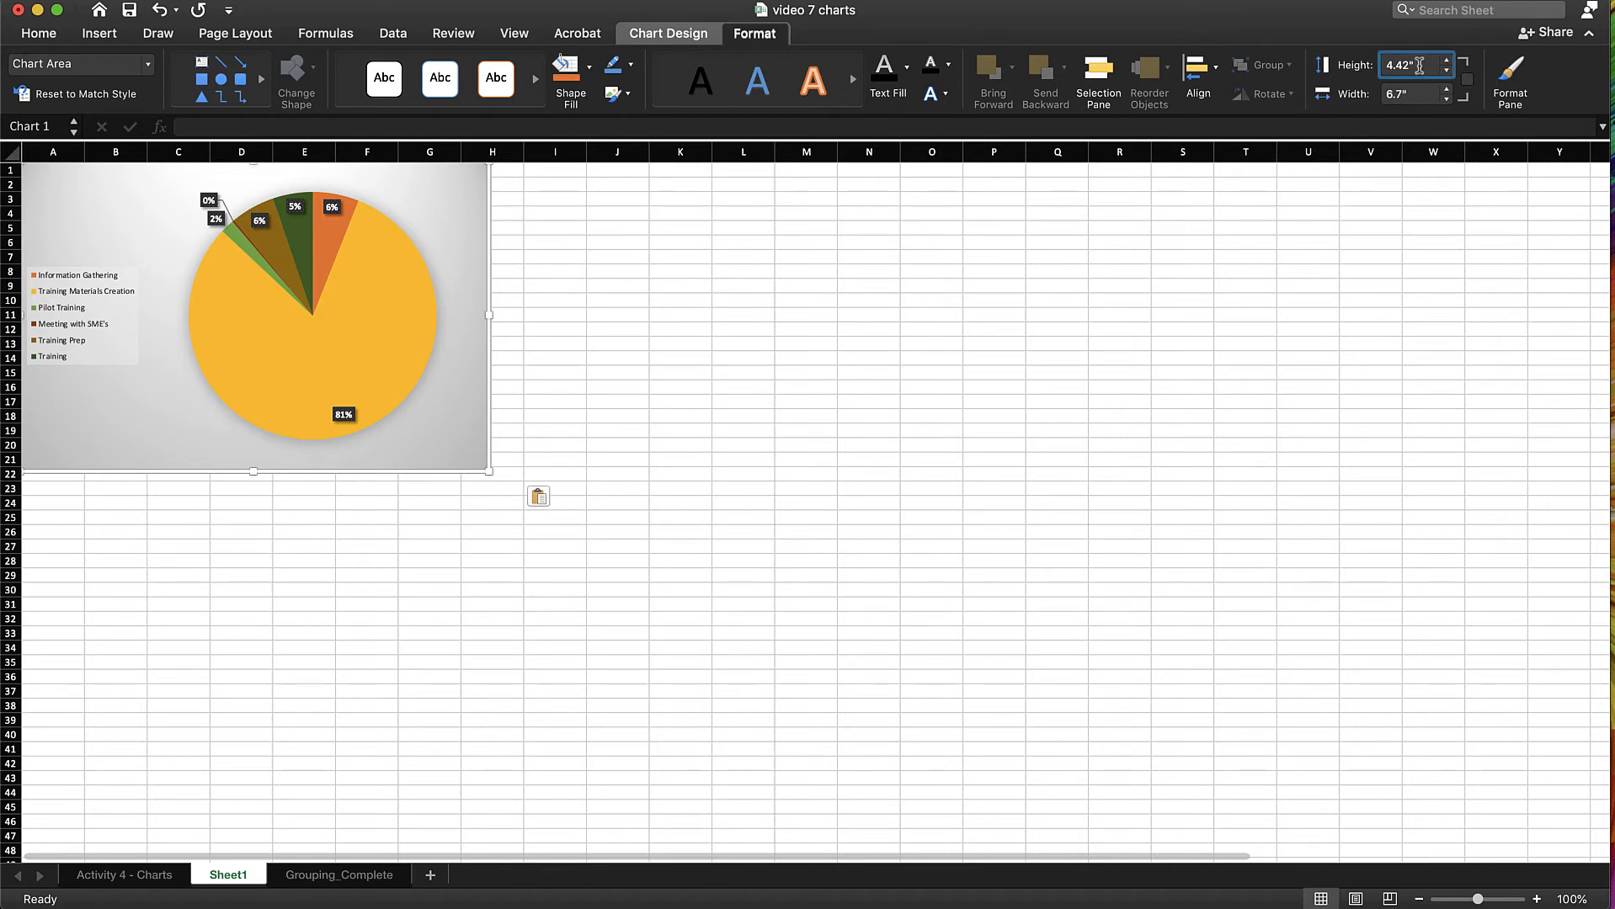
pyautogui.moveTo(1420, 66); pyautogui.dragTo(1360, 65)
pyautogui.write('7')
pyautogui.press('Return')
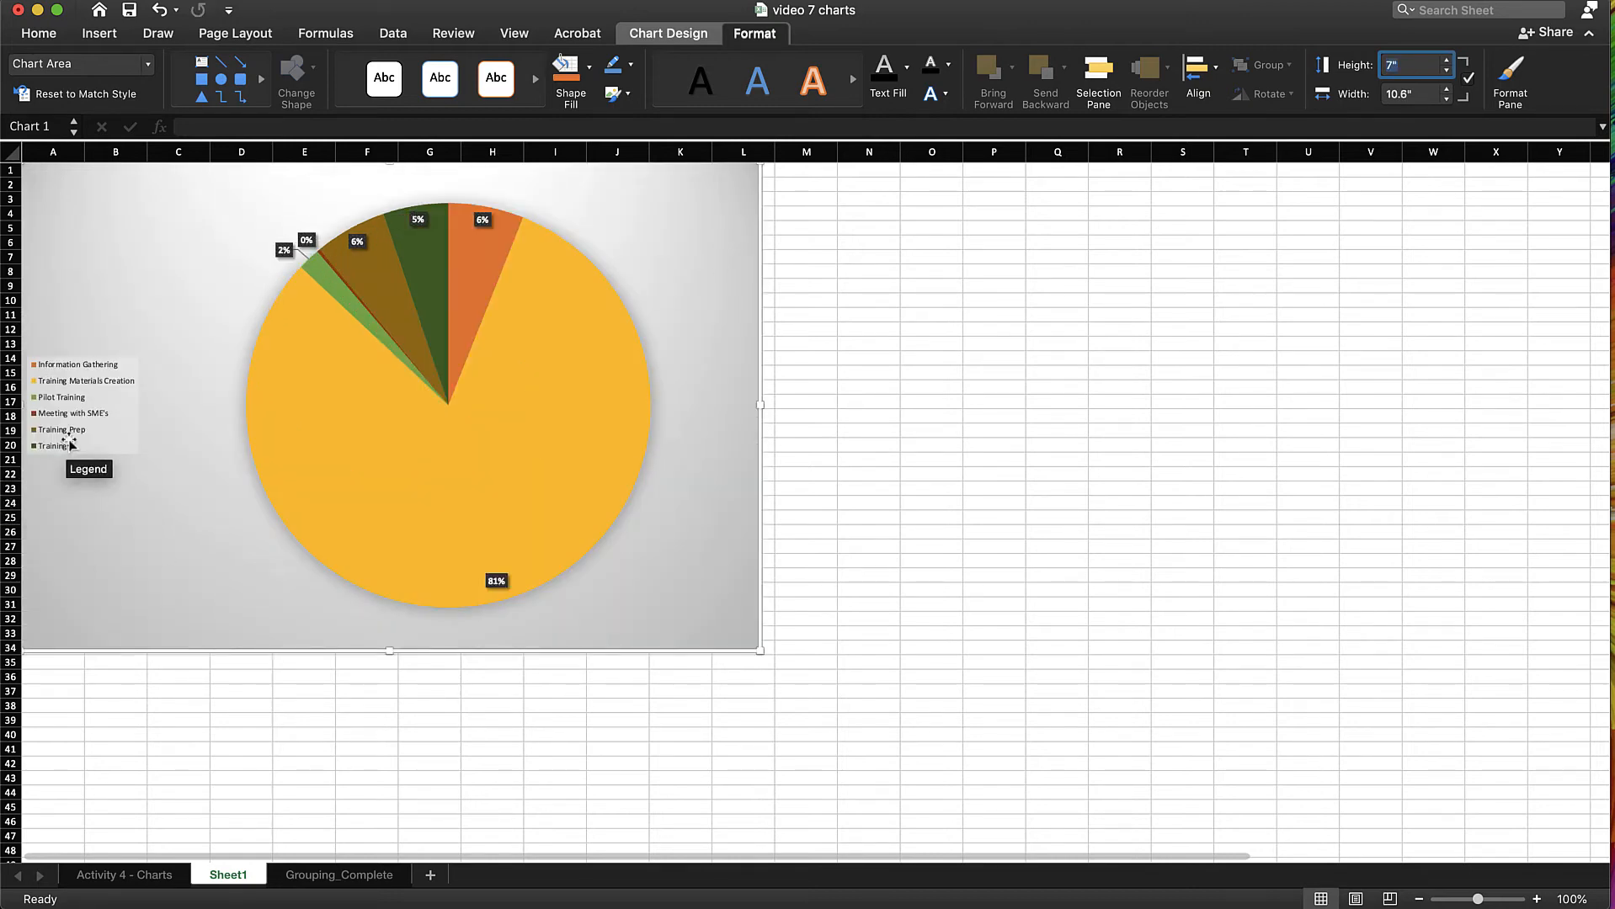
# Set the font size of the Information Gathering and Training Materials Creation legend entries to 14
pyautogui.click(71, 441)
pyautogui.click(98, 411)
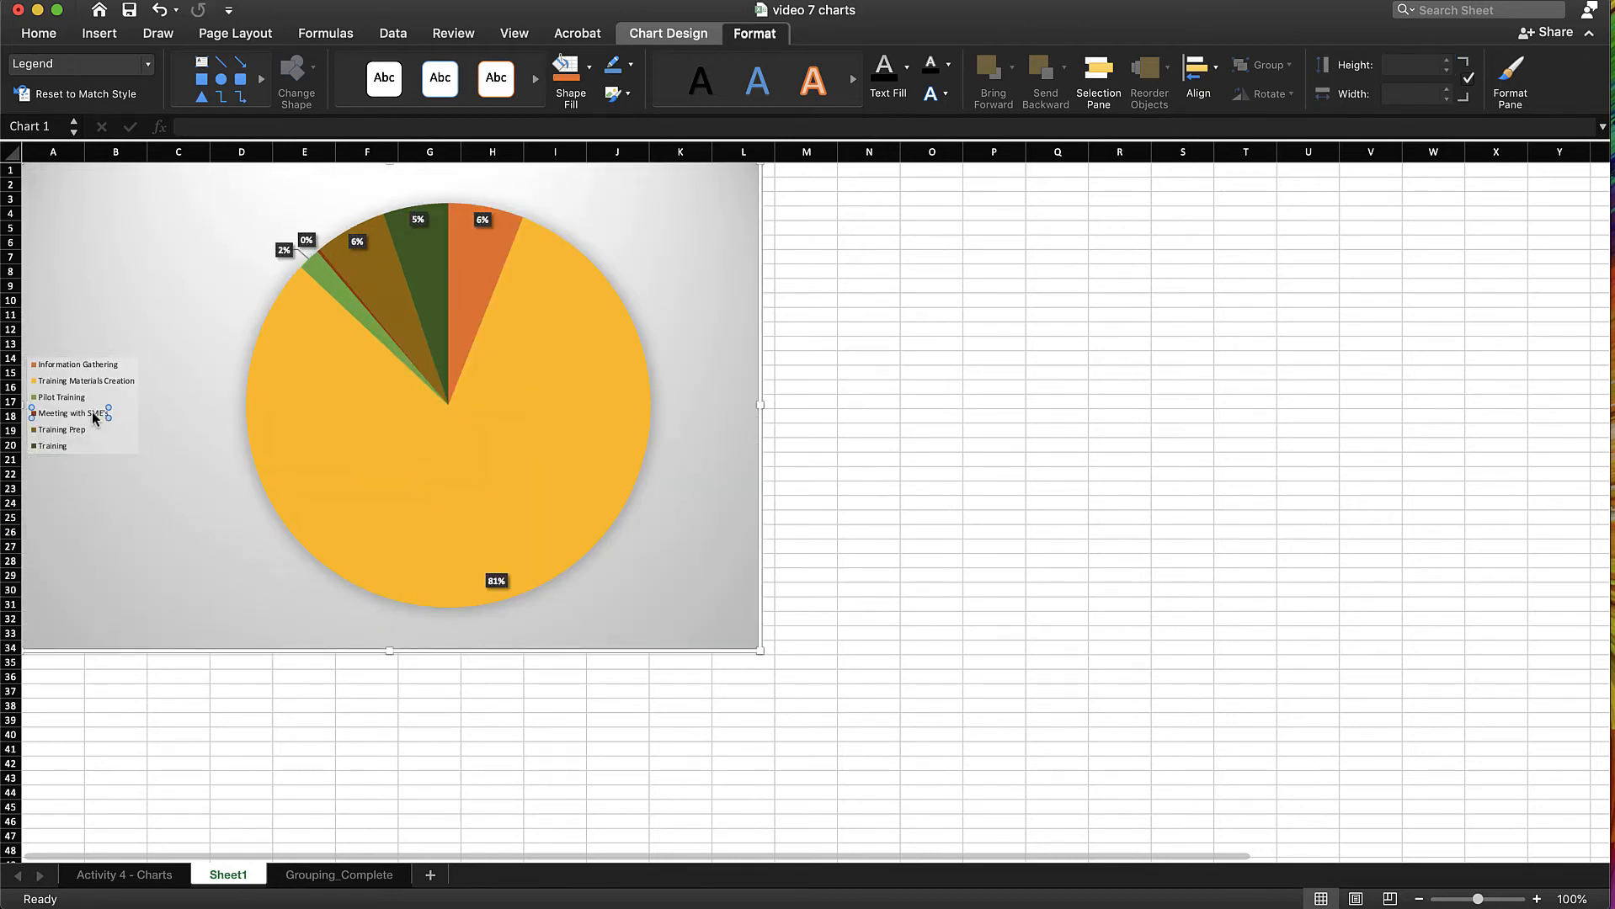
pyautogui.click(101, 365)
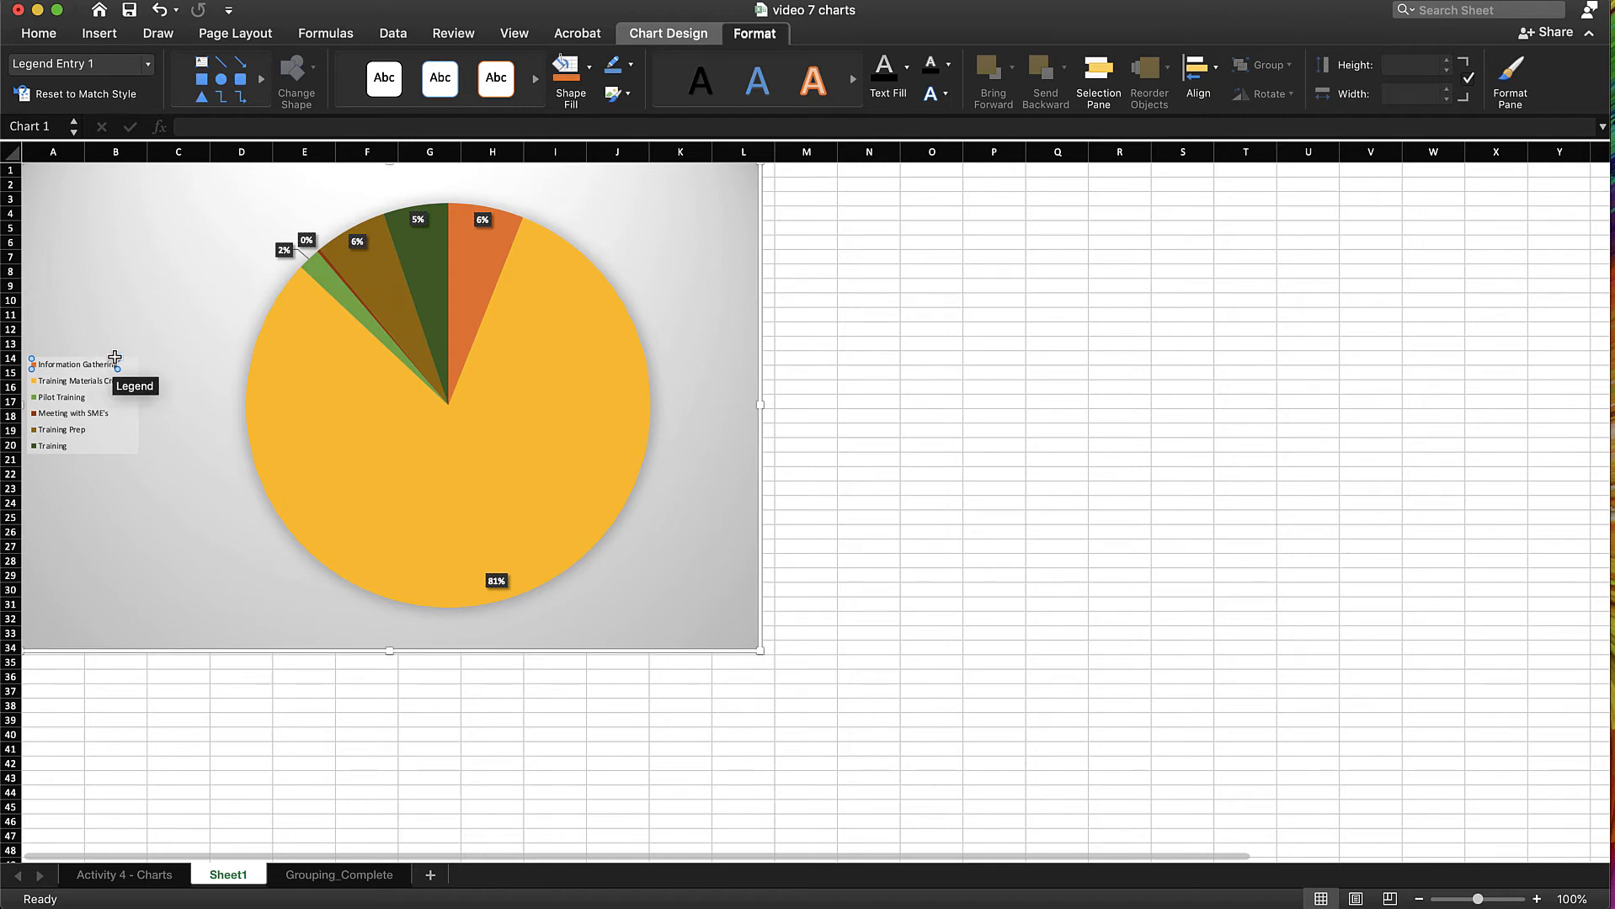
pyautogui.click(39, 33)
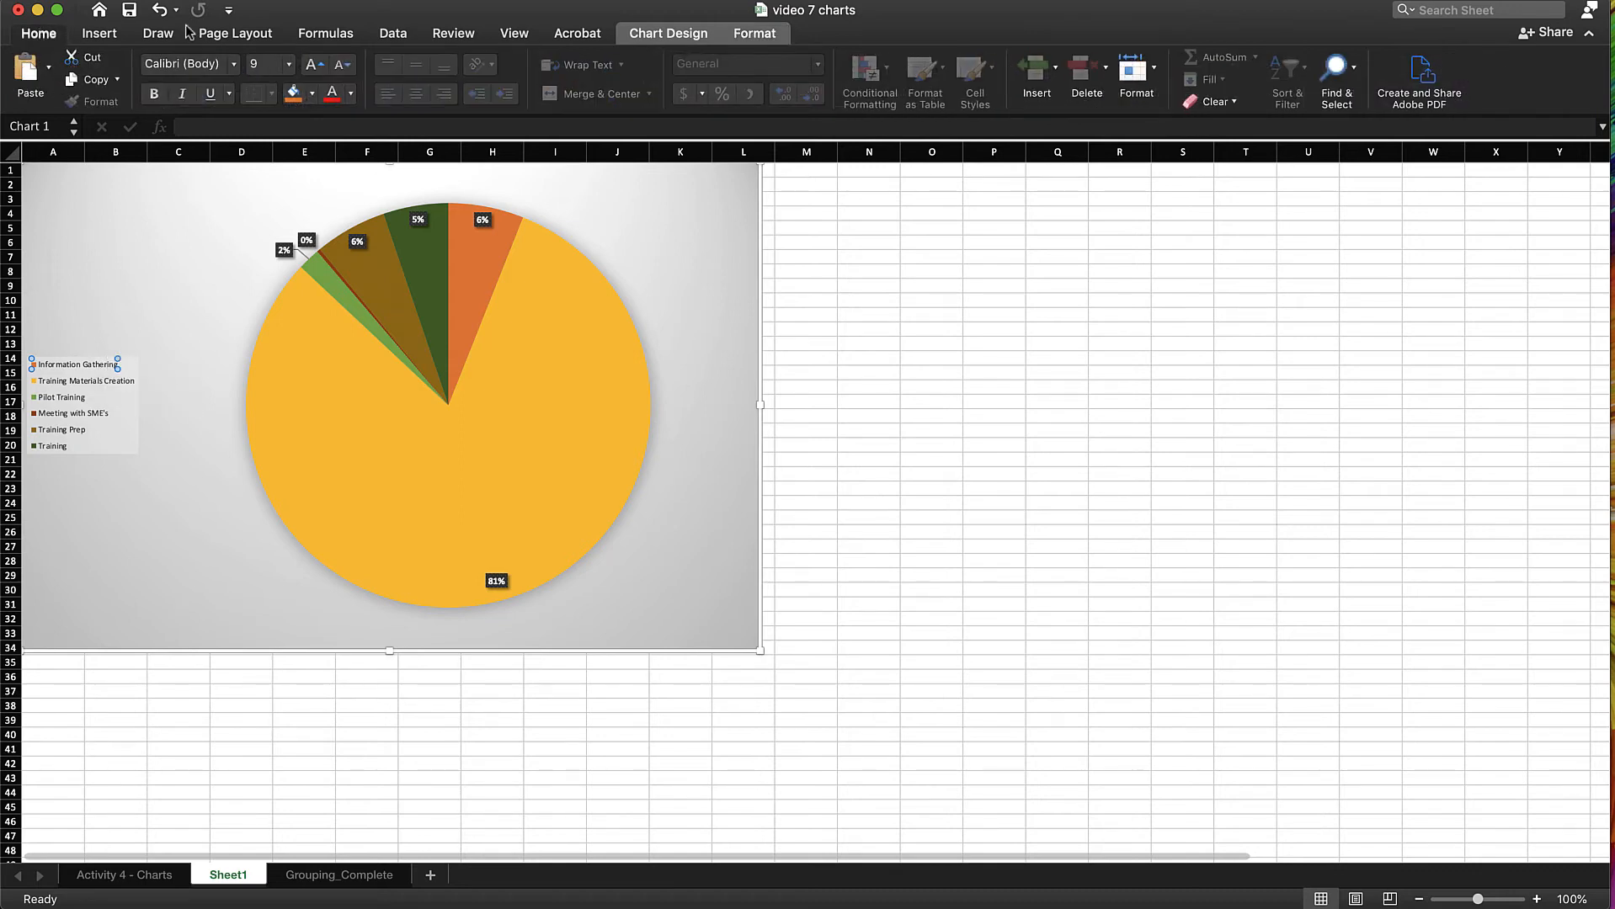
pyautogui.click(287, 64)
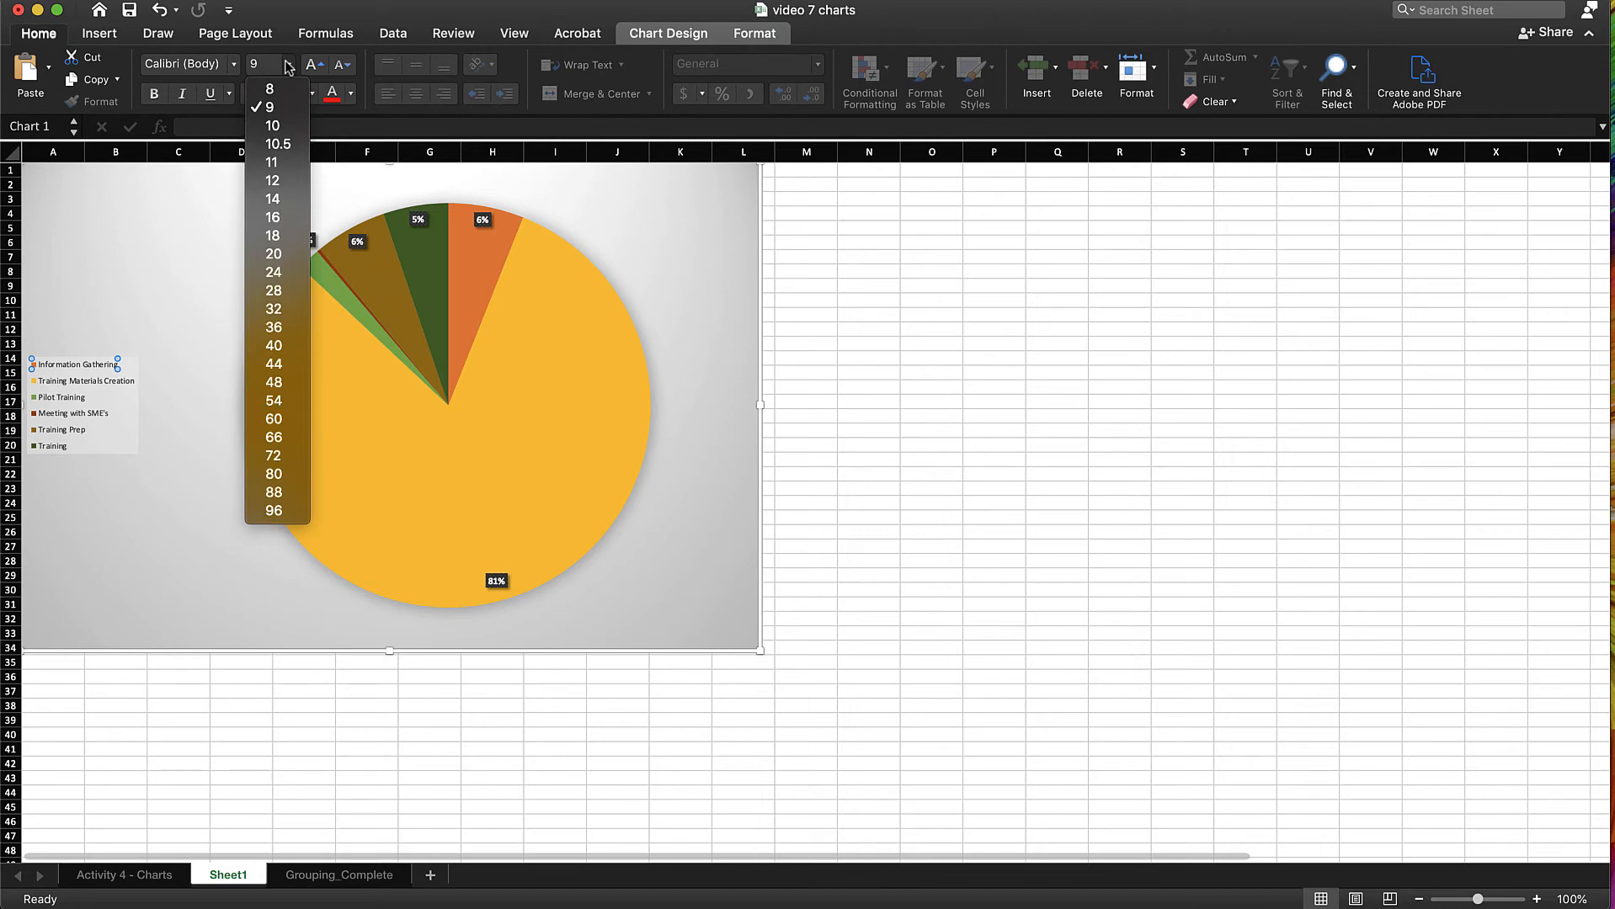
pyautogui.click(283, 198)
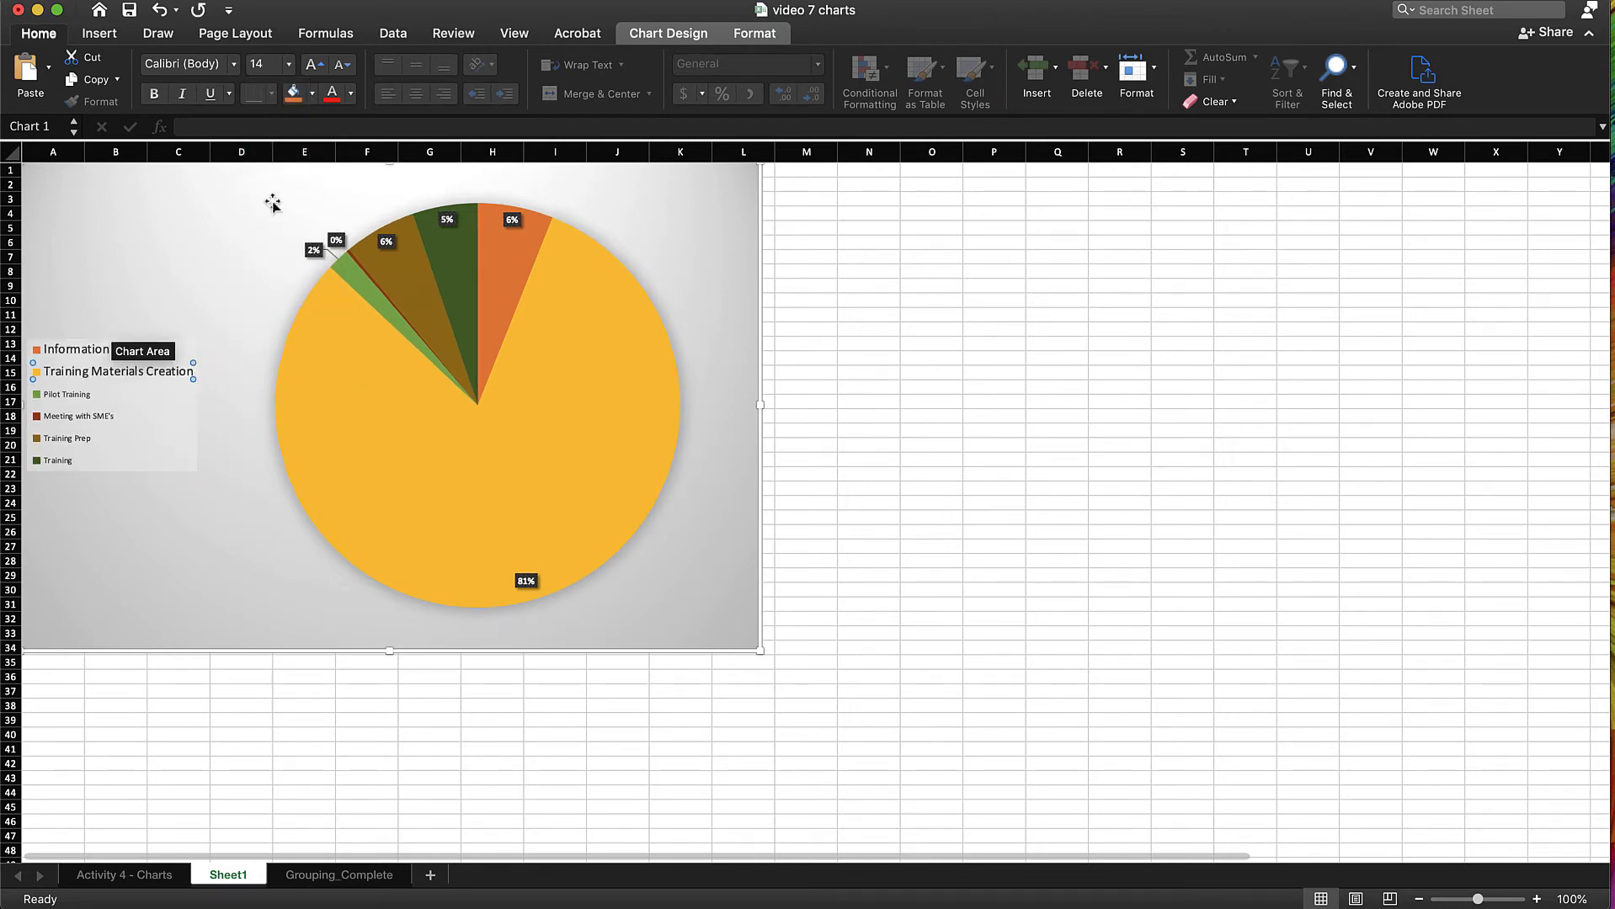
pyautogui.click(1001, 474)
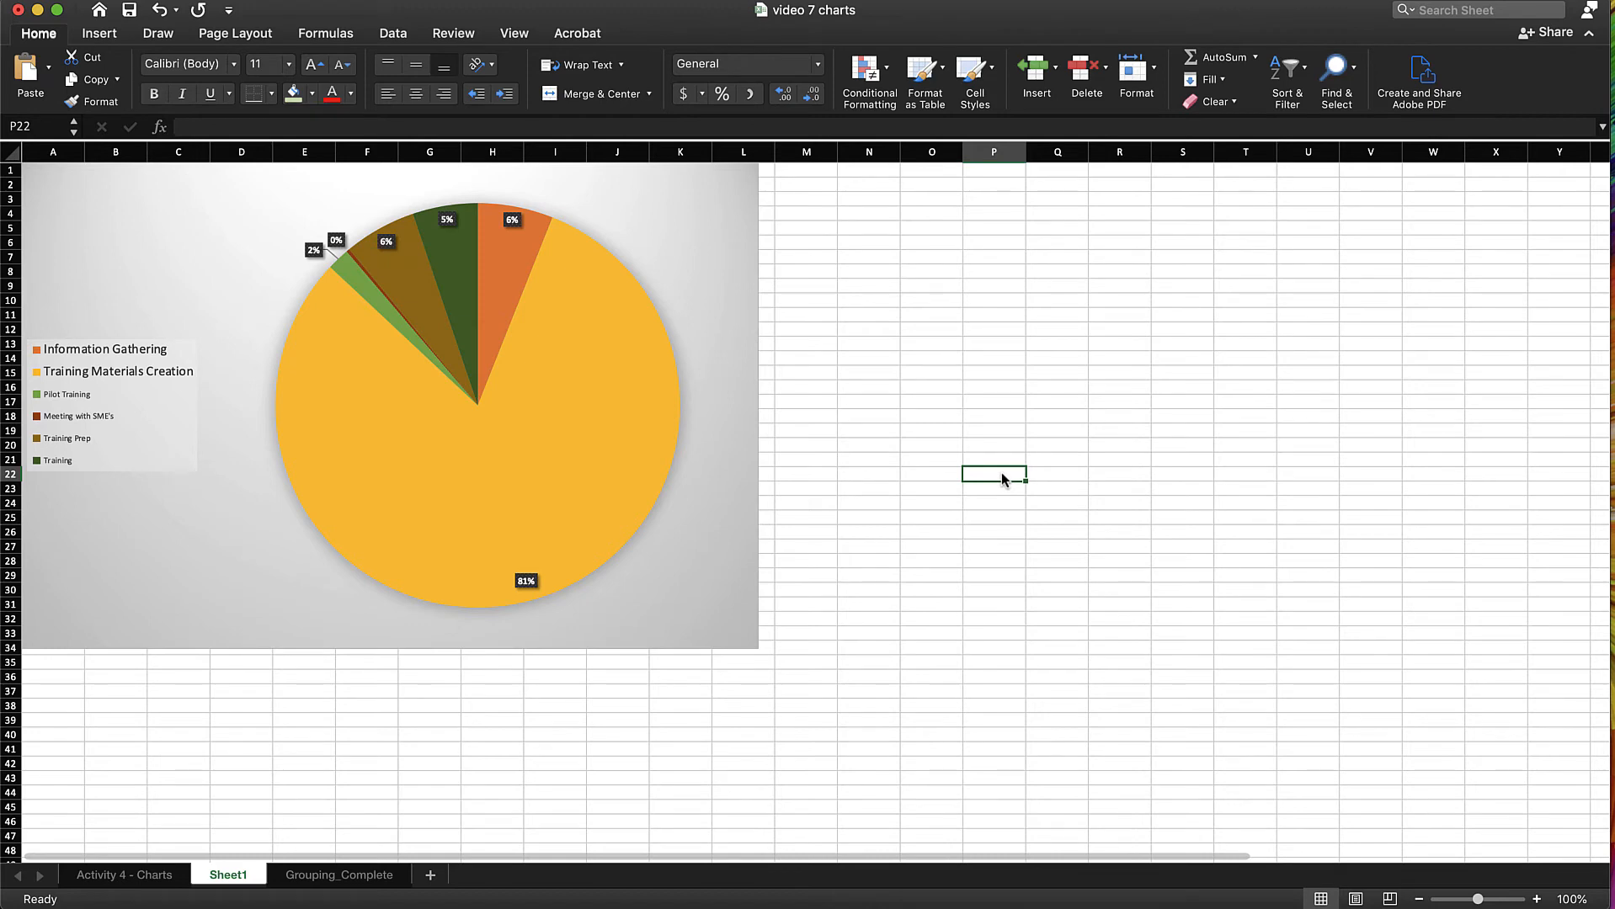
pyautogui.click(699, 244)
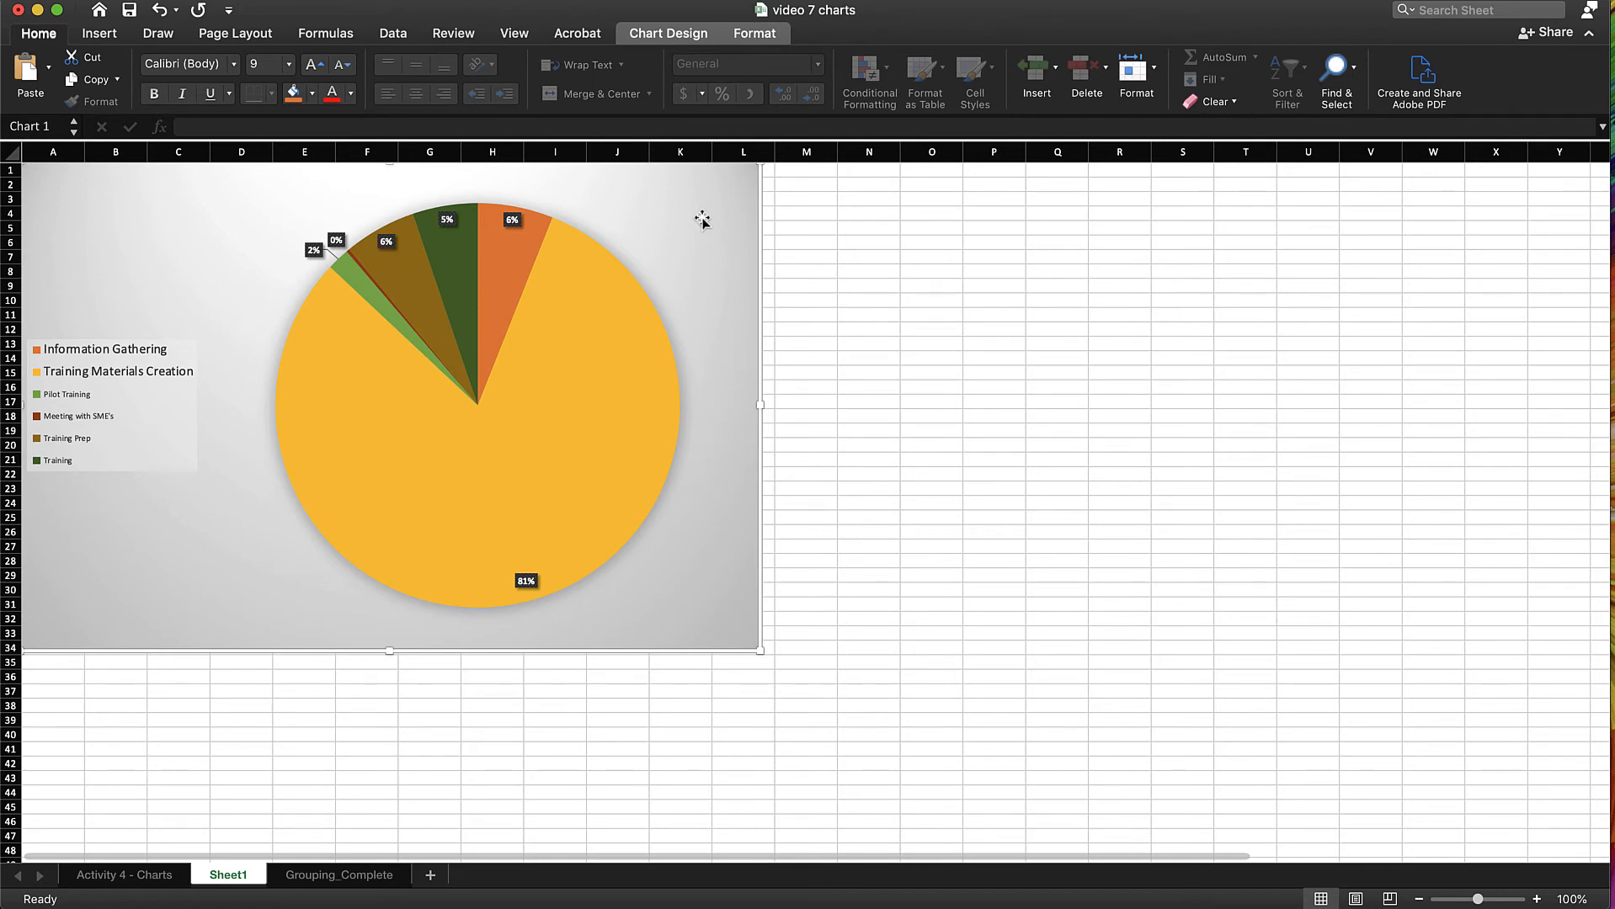
# Save the pie chart as a JPEG picture named "7 chart" in the Excel demo folder
pyautogui.rightClick(703, 220)
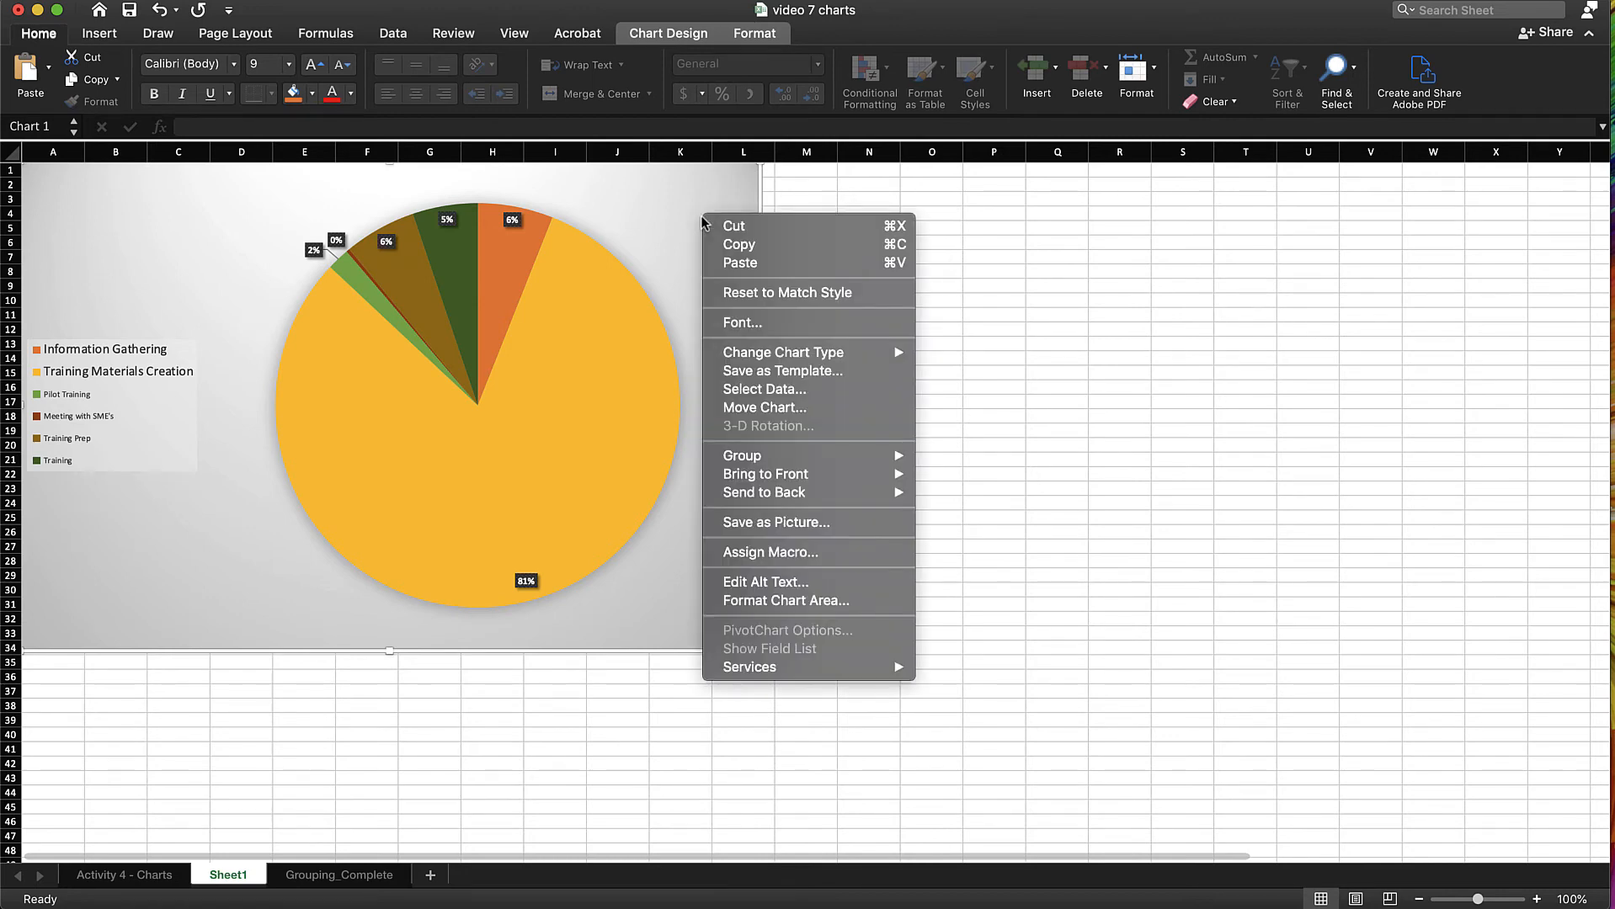
pyautogui.click(804, 524)
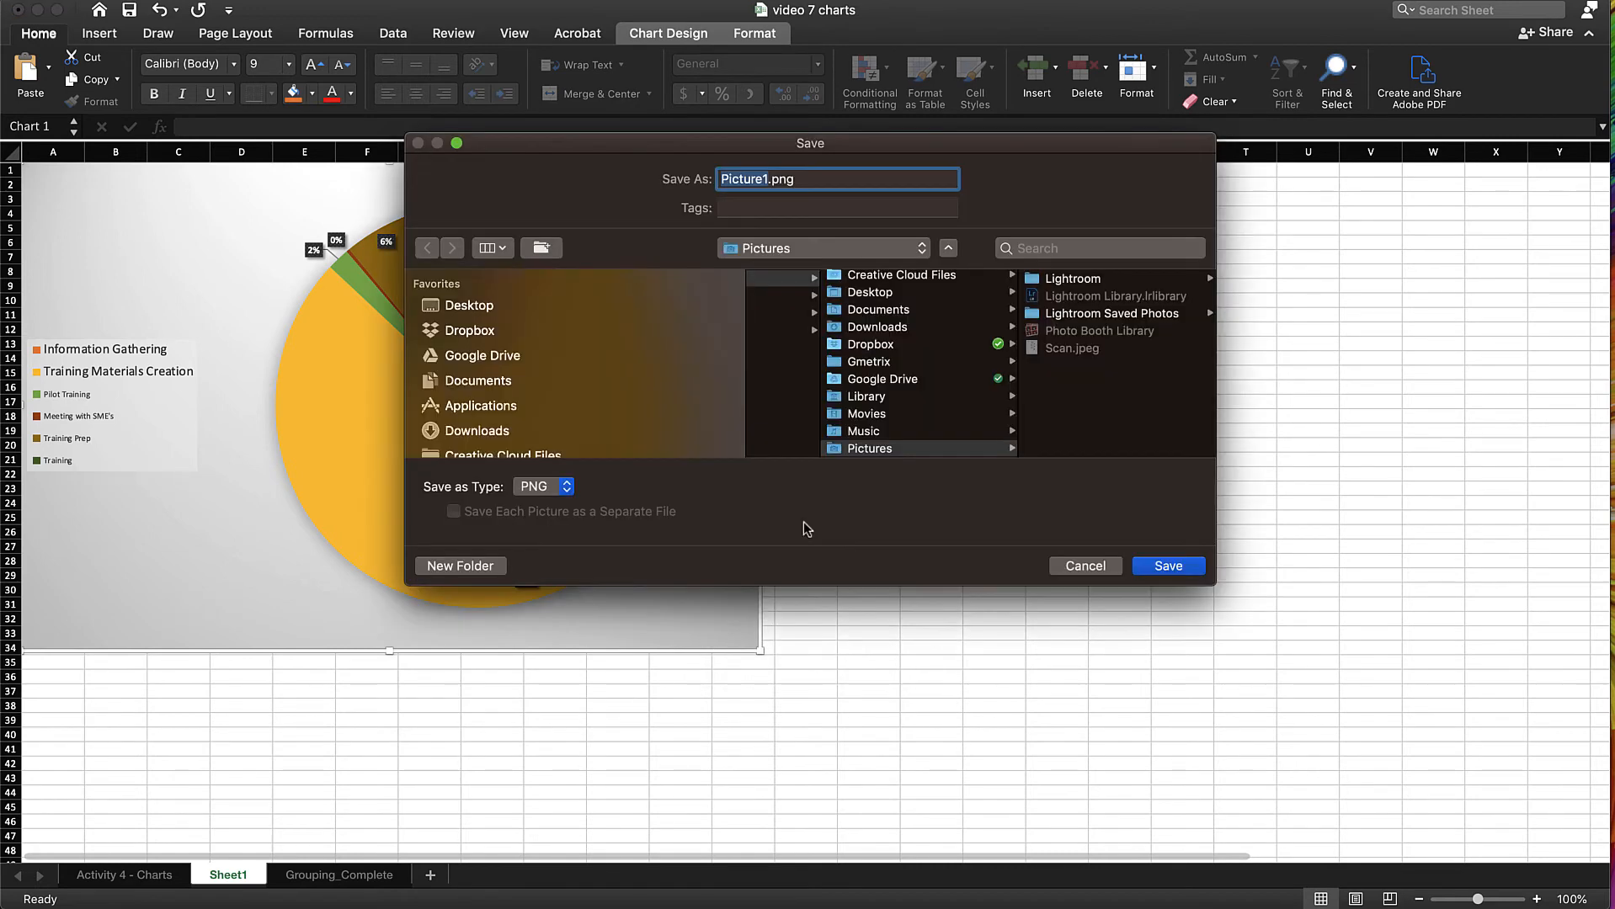
pyautogui.click(540, 489)
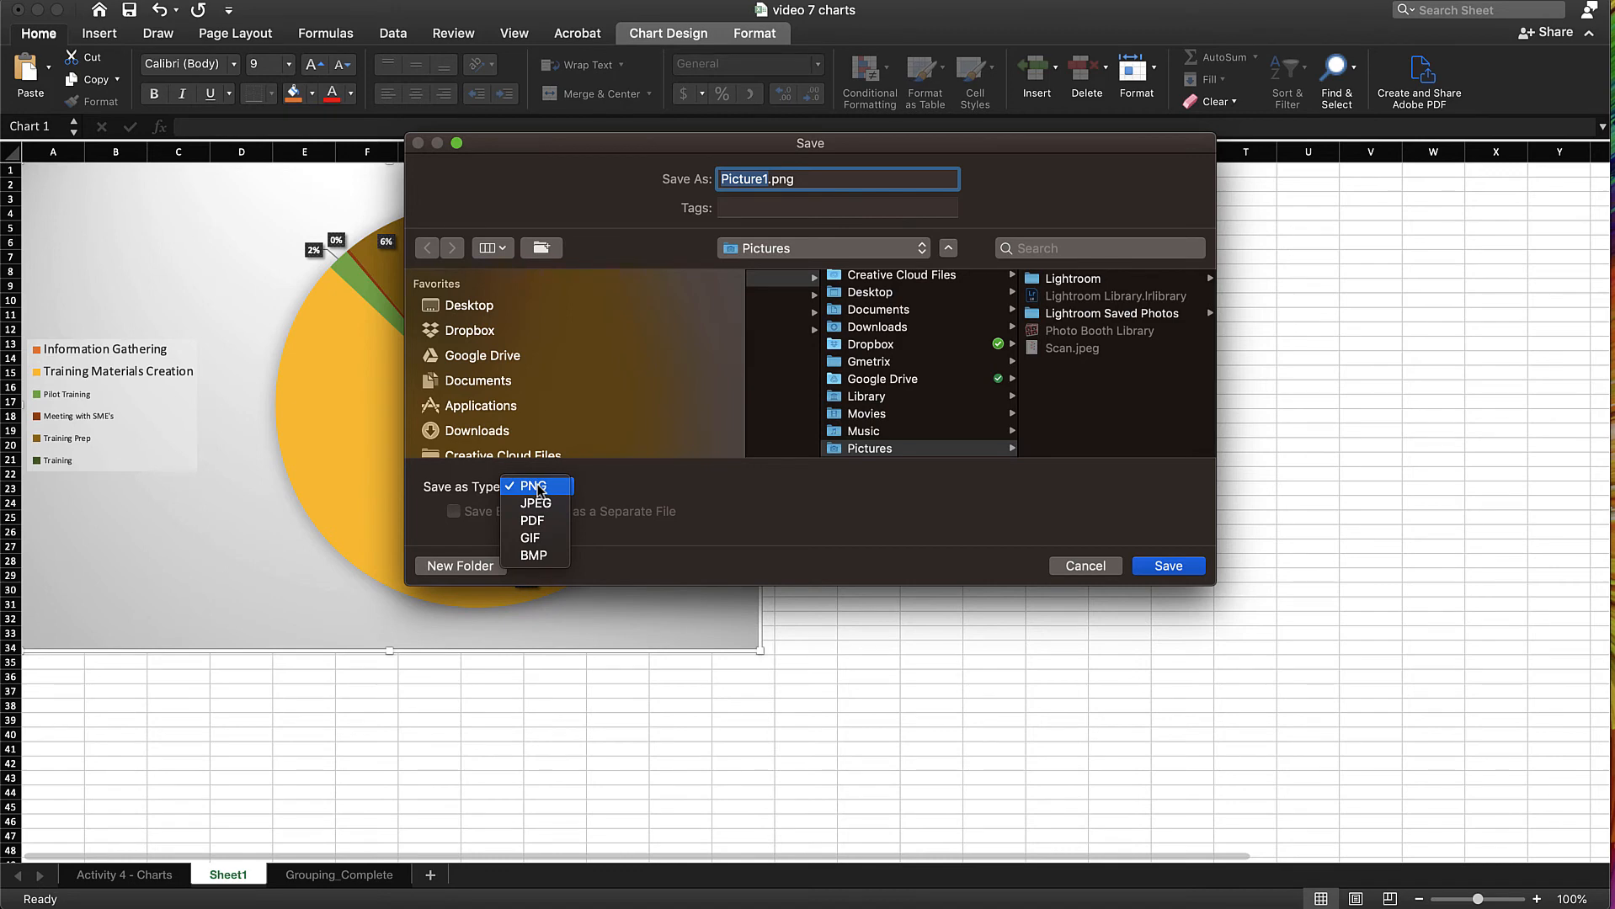
pyautogui.click(538, 500)
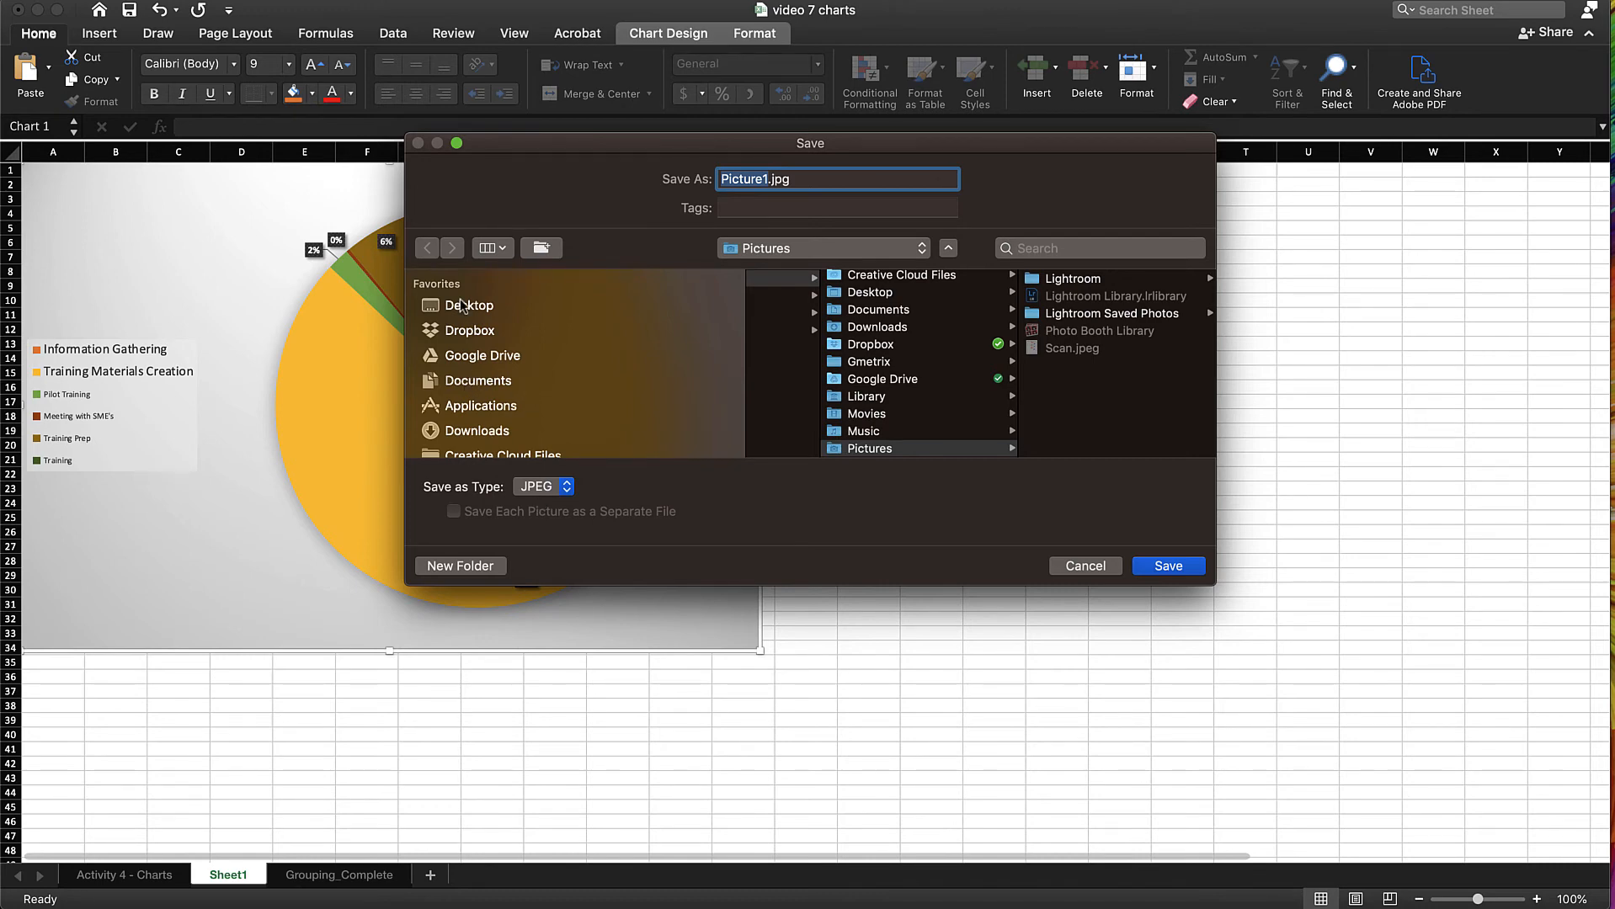
pyautogui.click(822, 253)
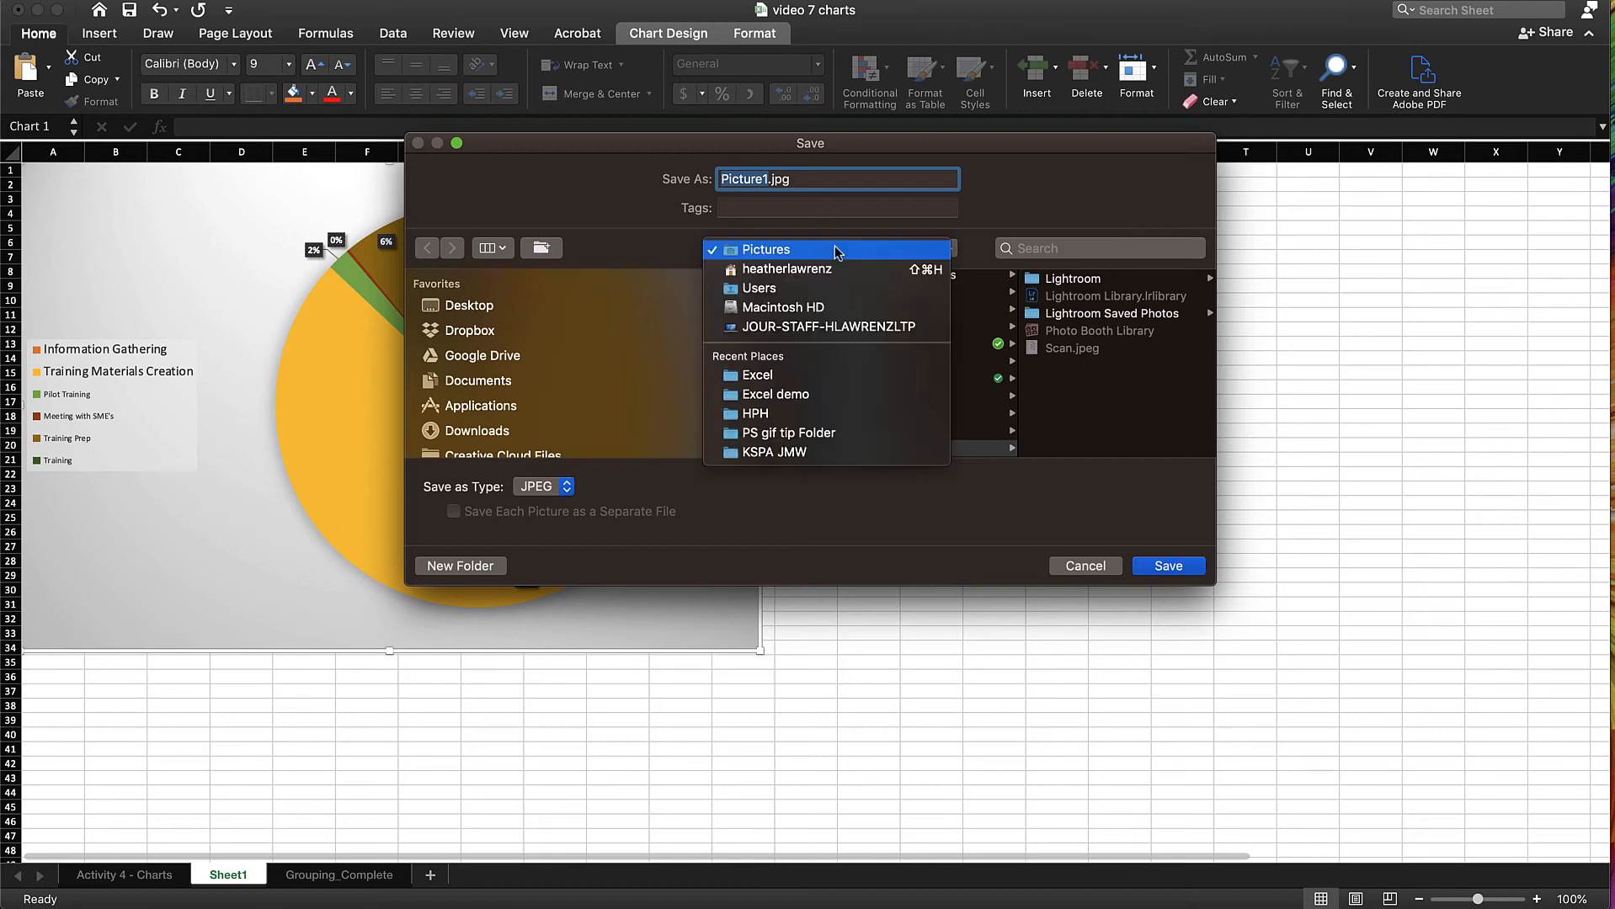
pyautogui.click(806, 399)
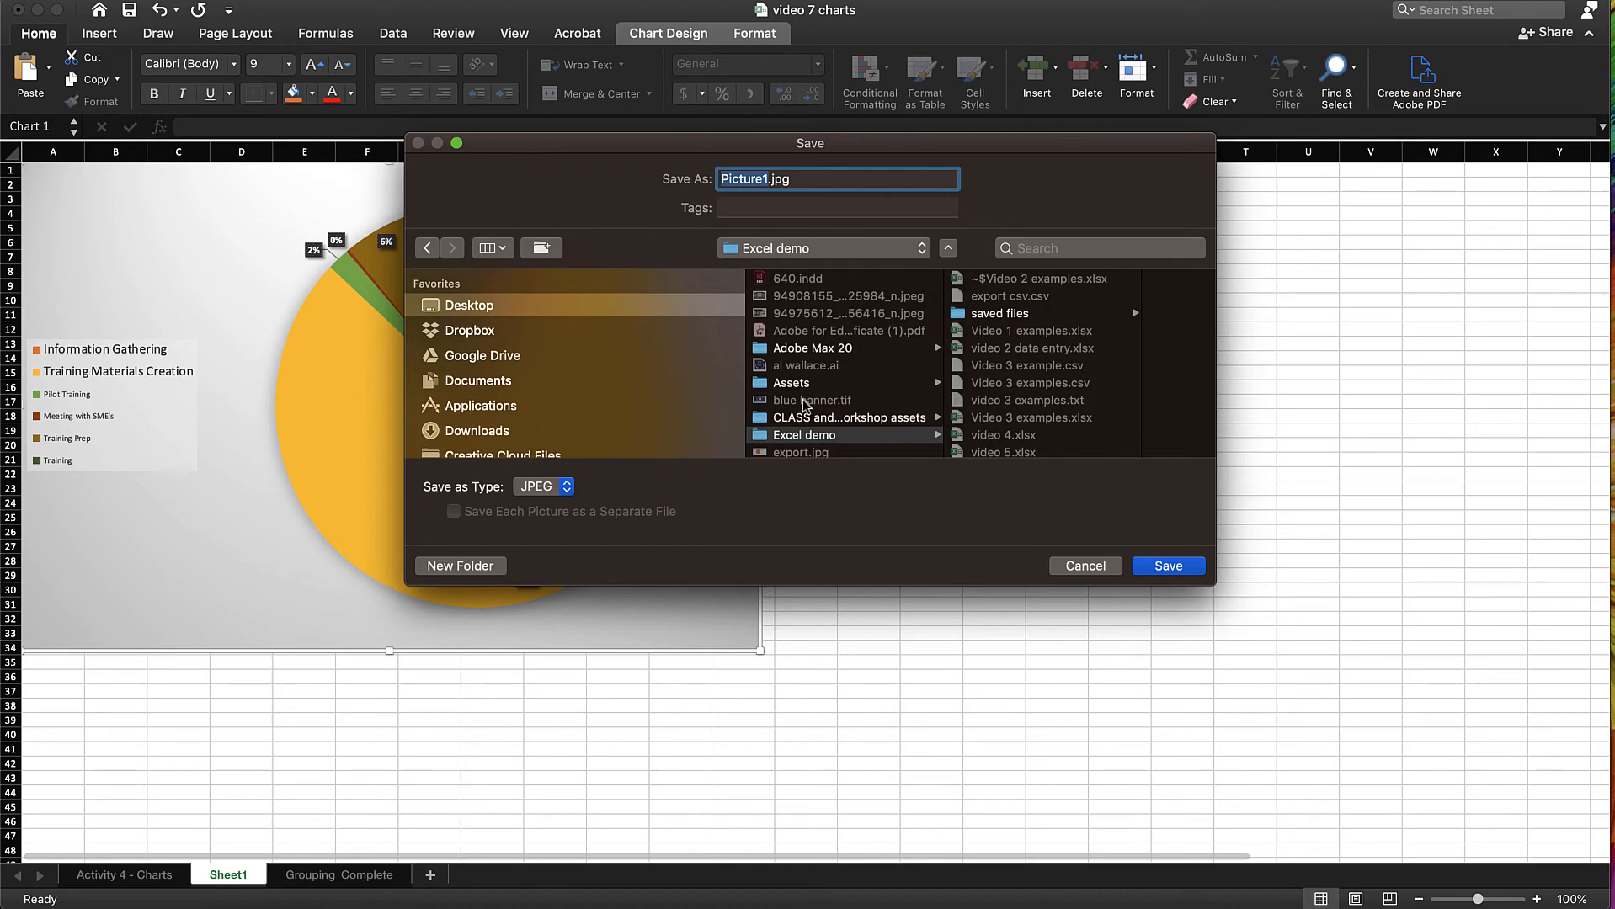
pyautogui.write('7 chart')
pyautogui.press('Return')
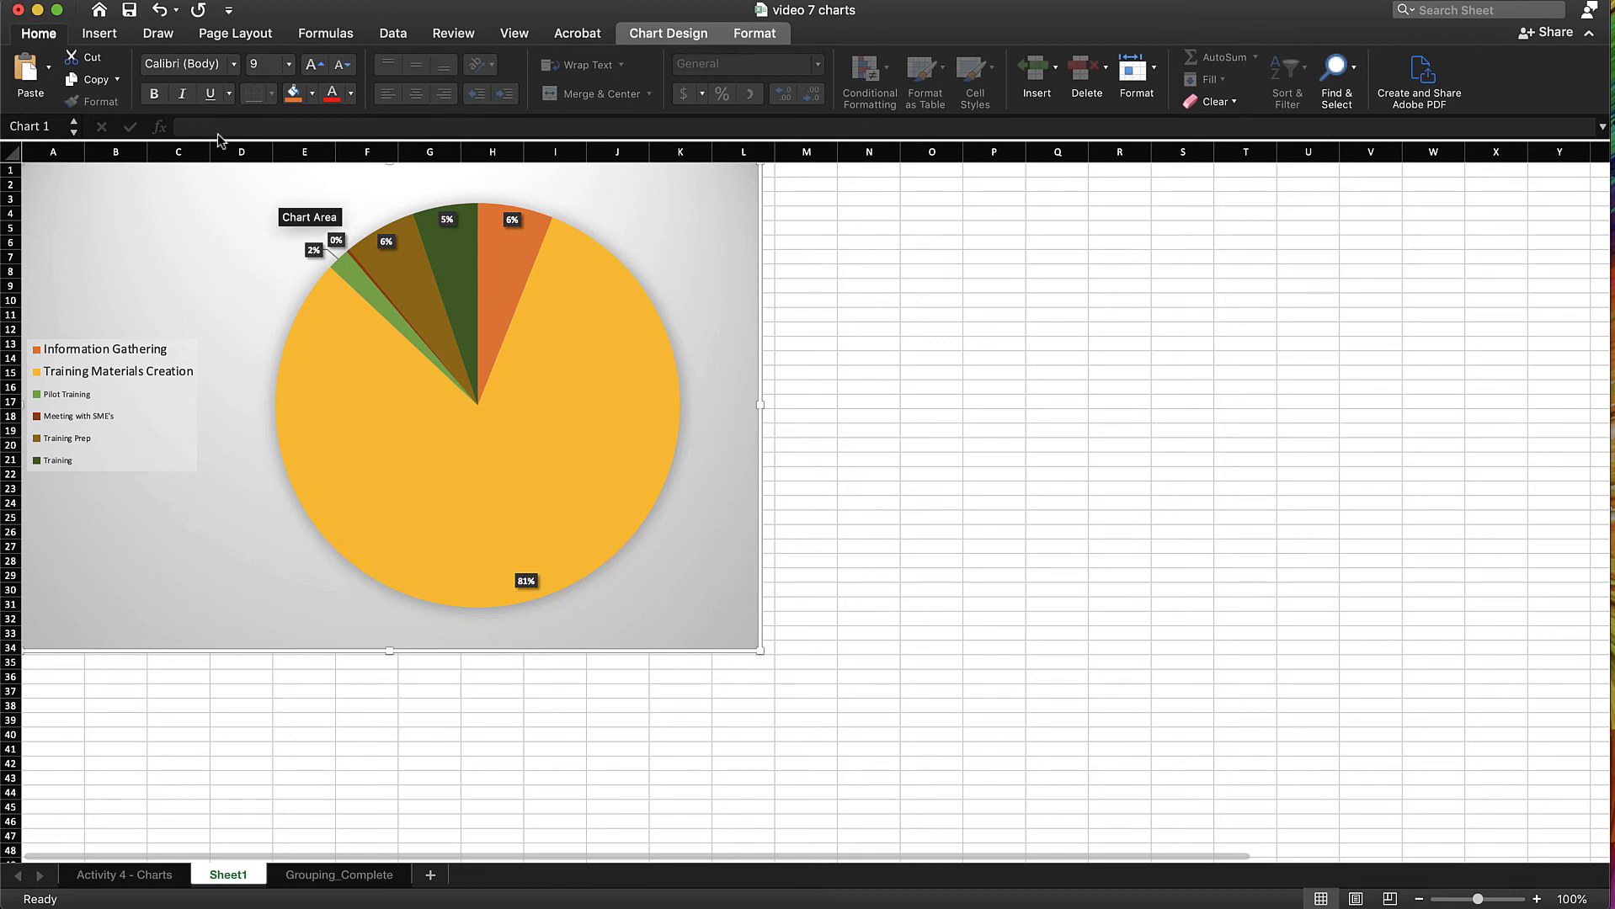
# Save only the current sheet as a PDF named "video 7 charts2" in the Excel demo folder
pyautogui.click(115, 0)
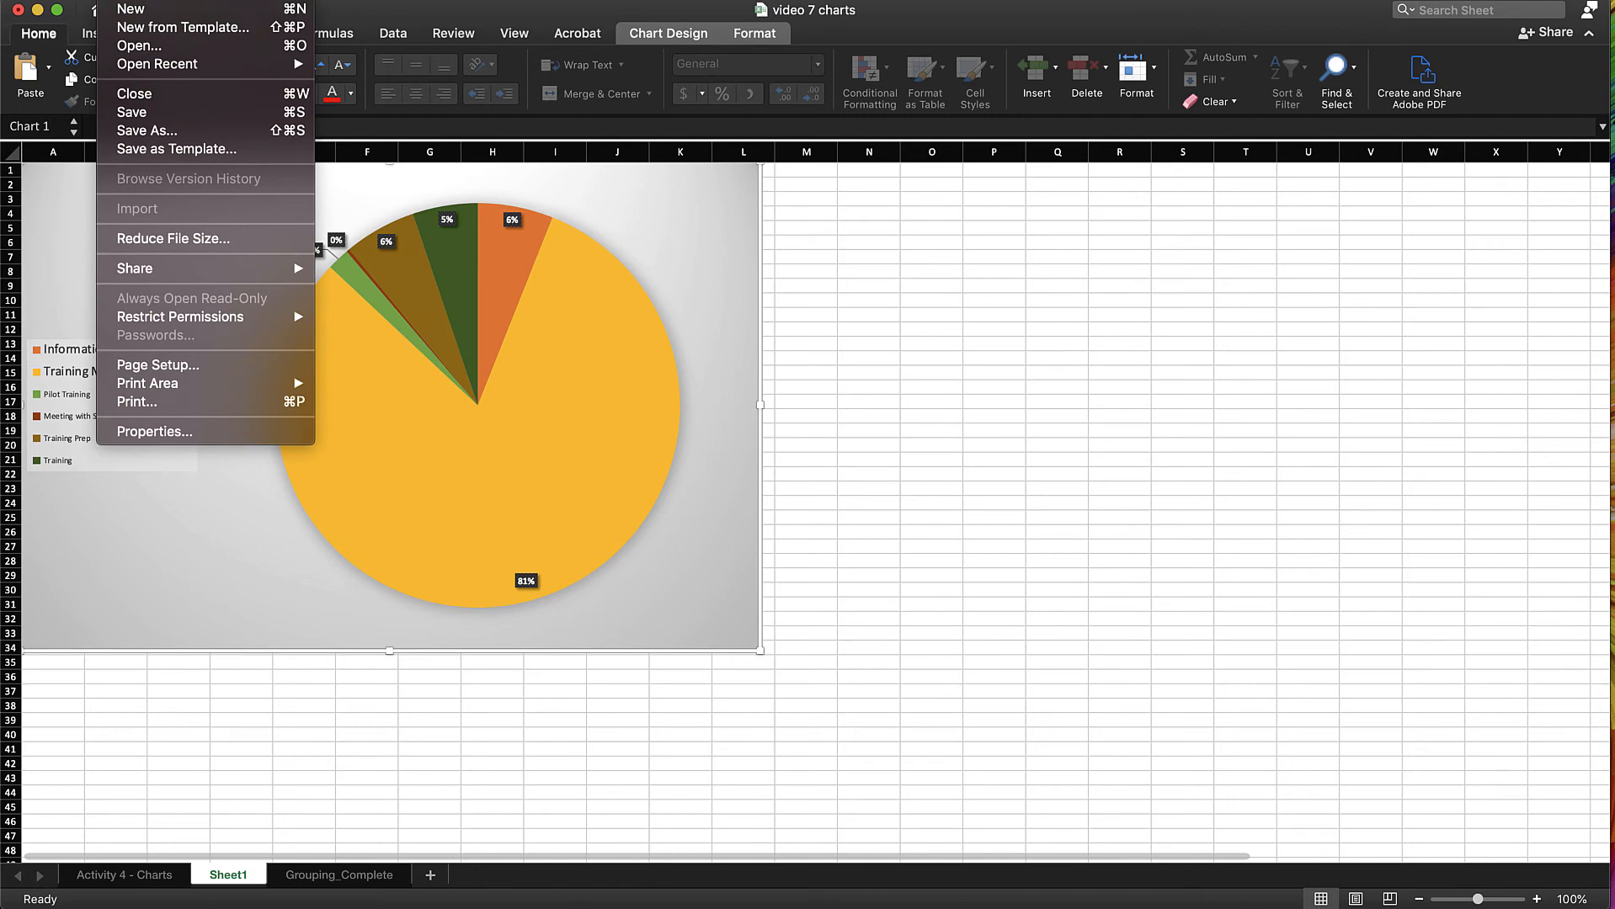
pyautogui.click(166, 131)
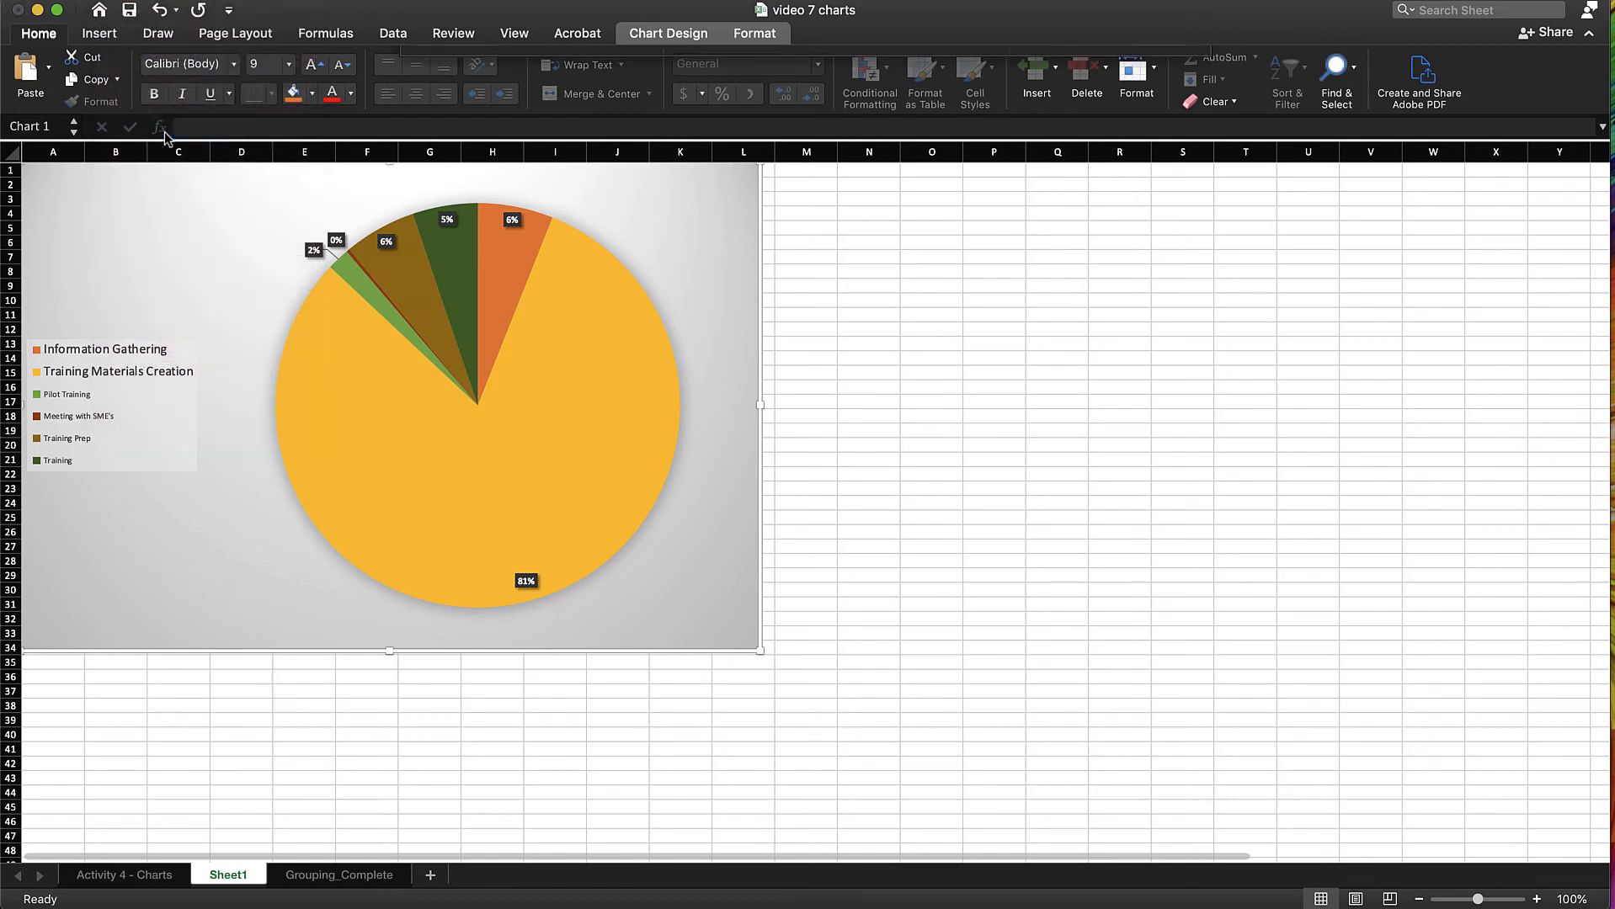
pyautogui.click(923, 371)
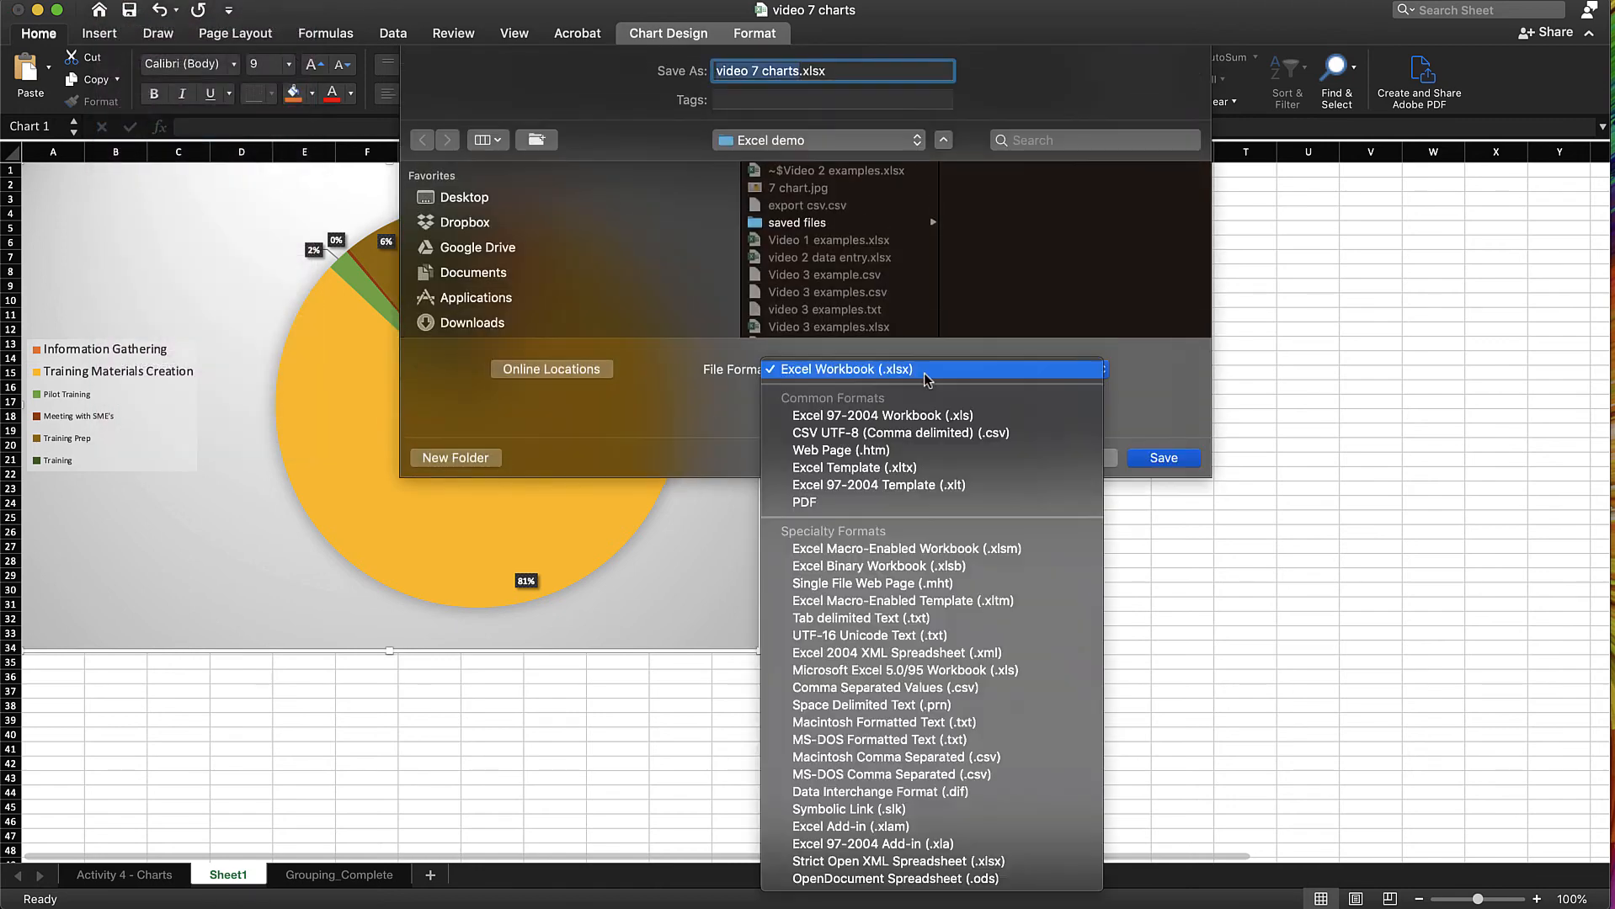
pyautogui.click(804, 503)
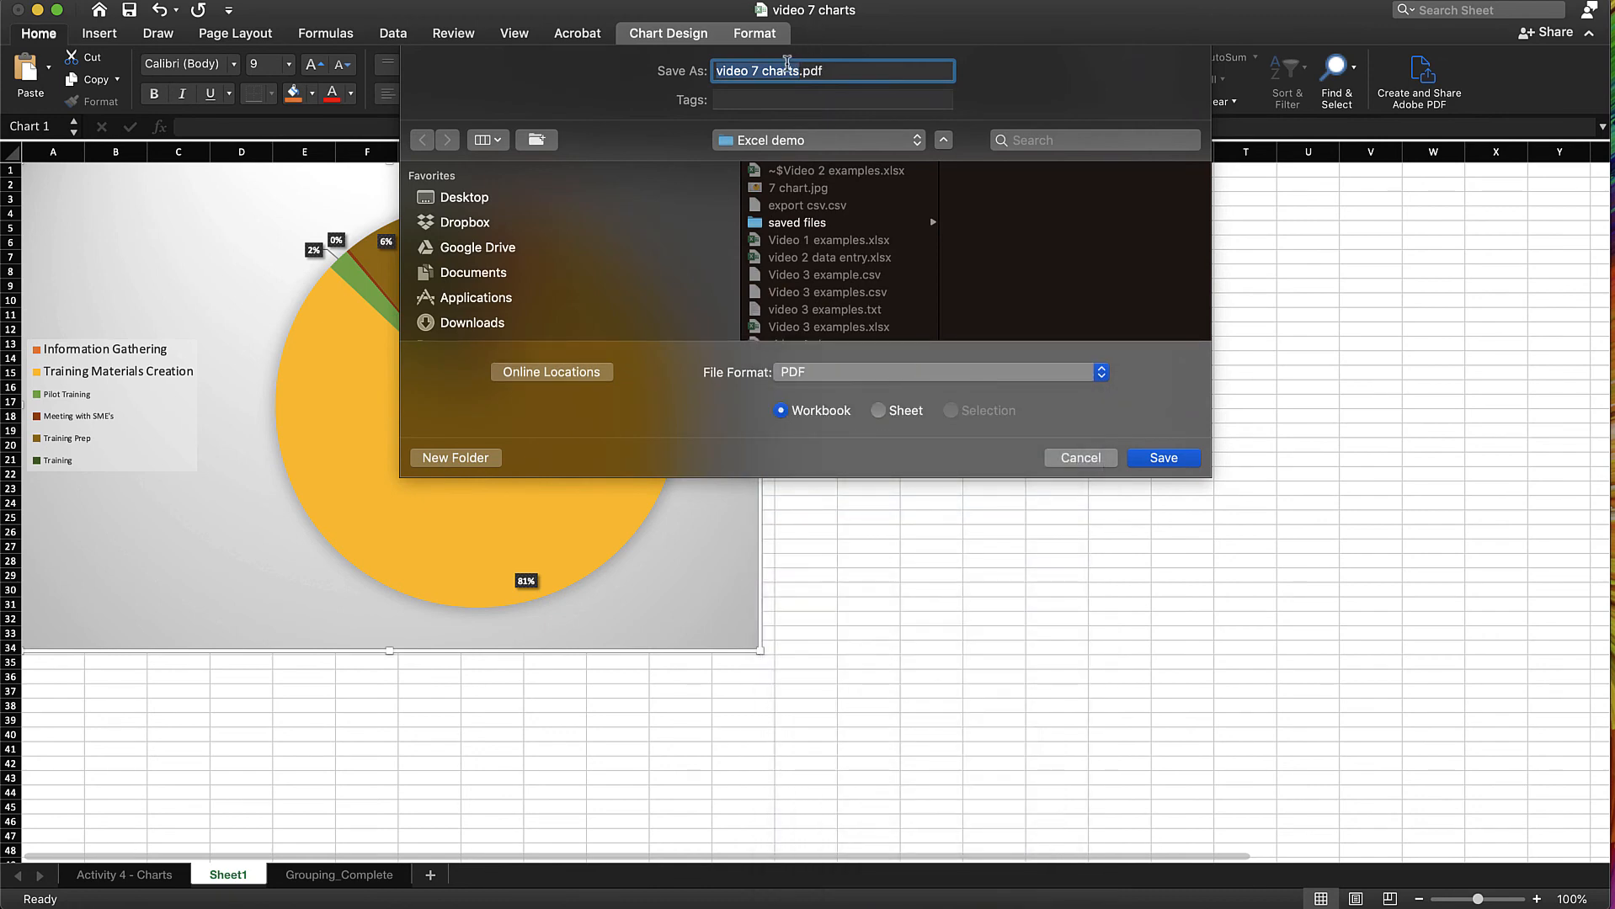
pyautogui.click(802, 67)
pyautogui.write('2')
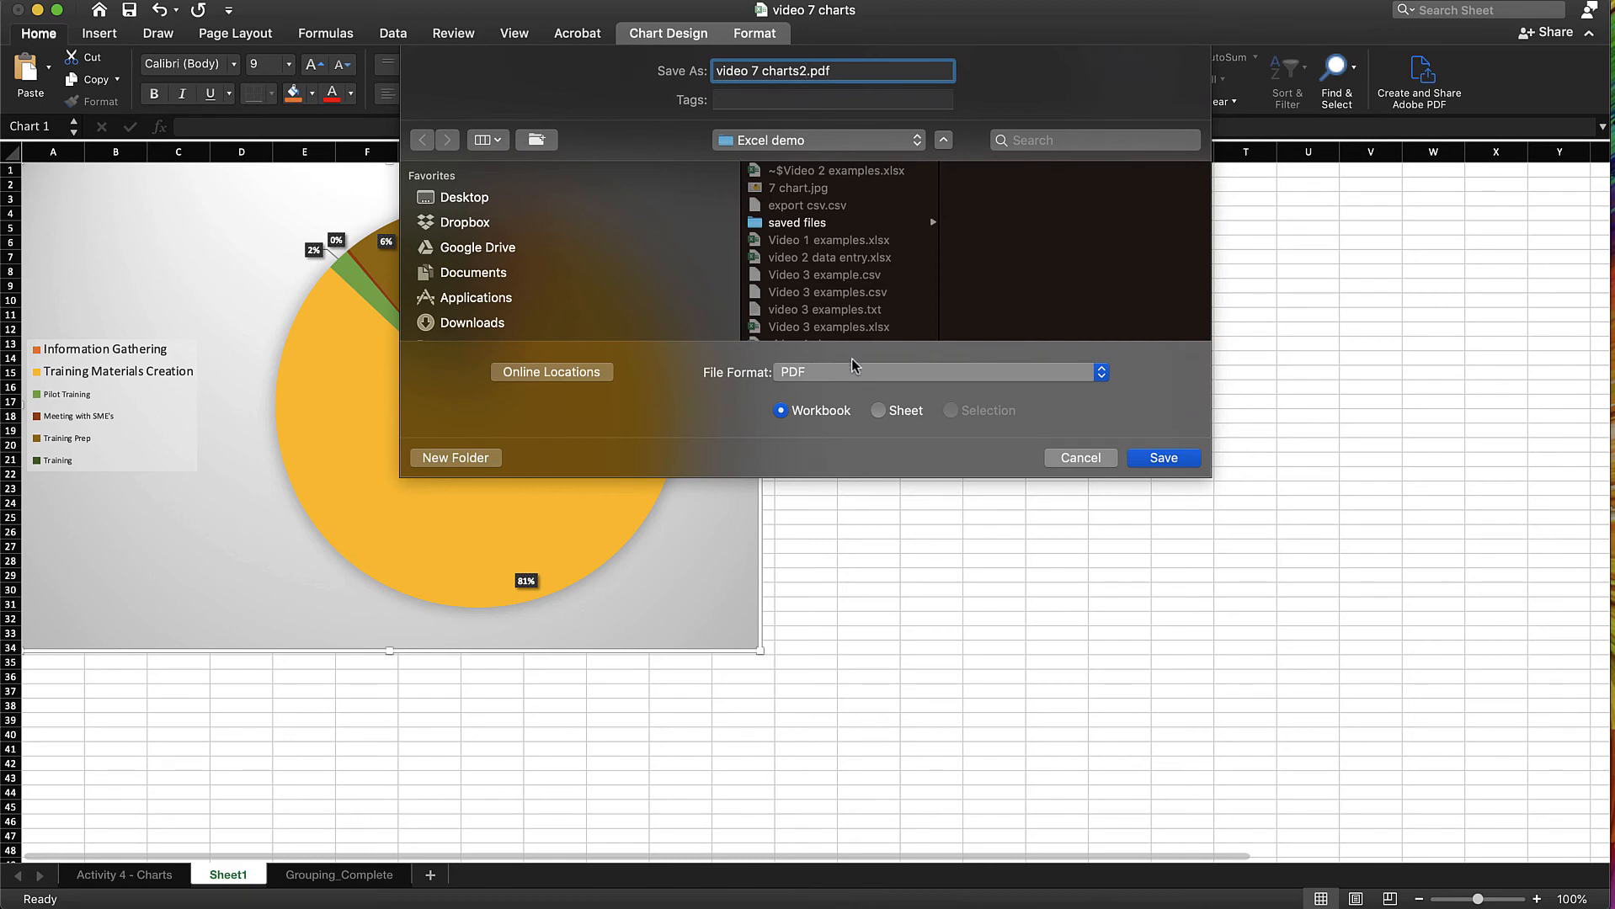
pyautogui.click(878, 411)
pyautogui.click(1165, 459)
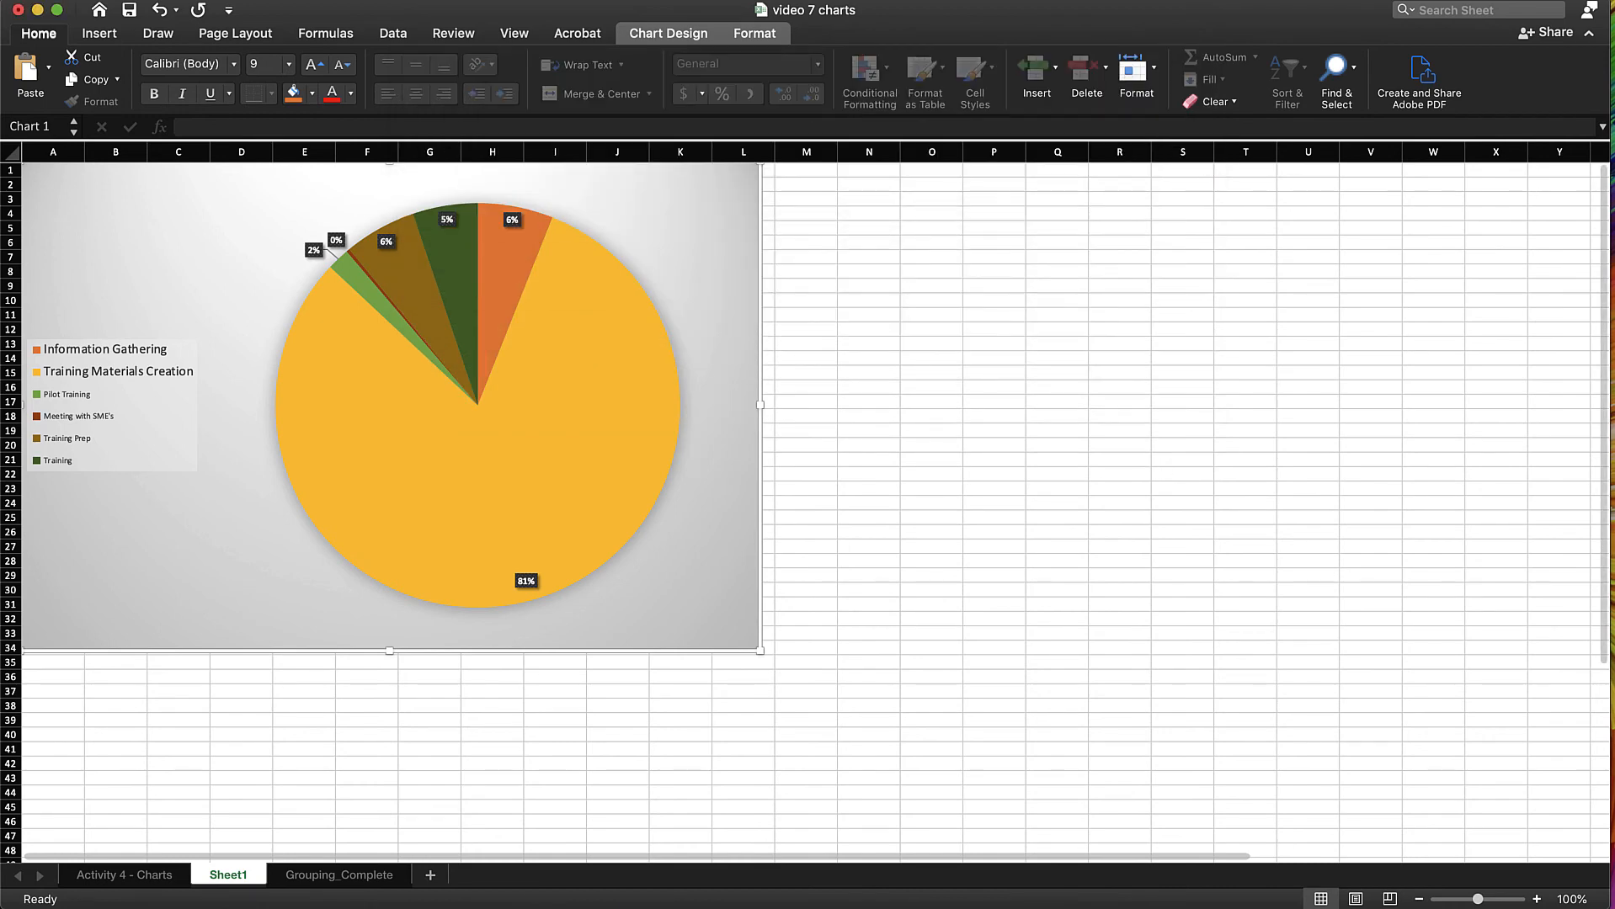
# Switch to Finder, preview 7 chart.jpg and video 7 charts2.pdf in the Excel demo folder, and return to the Excel workbook
pyautogui.click(94, 908)
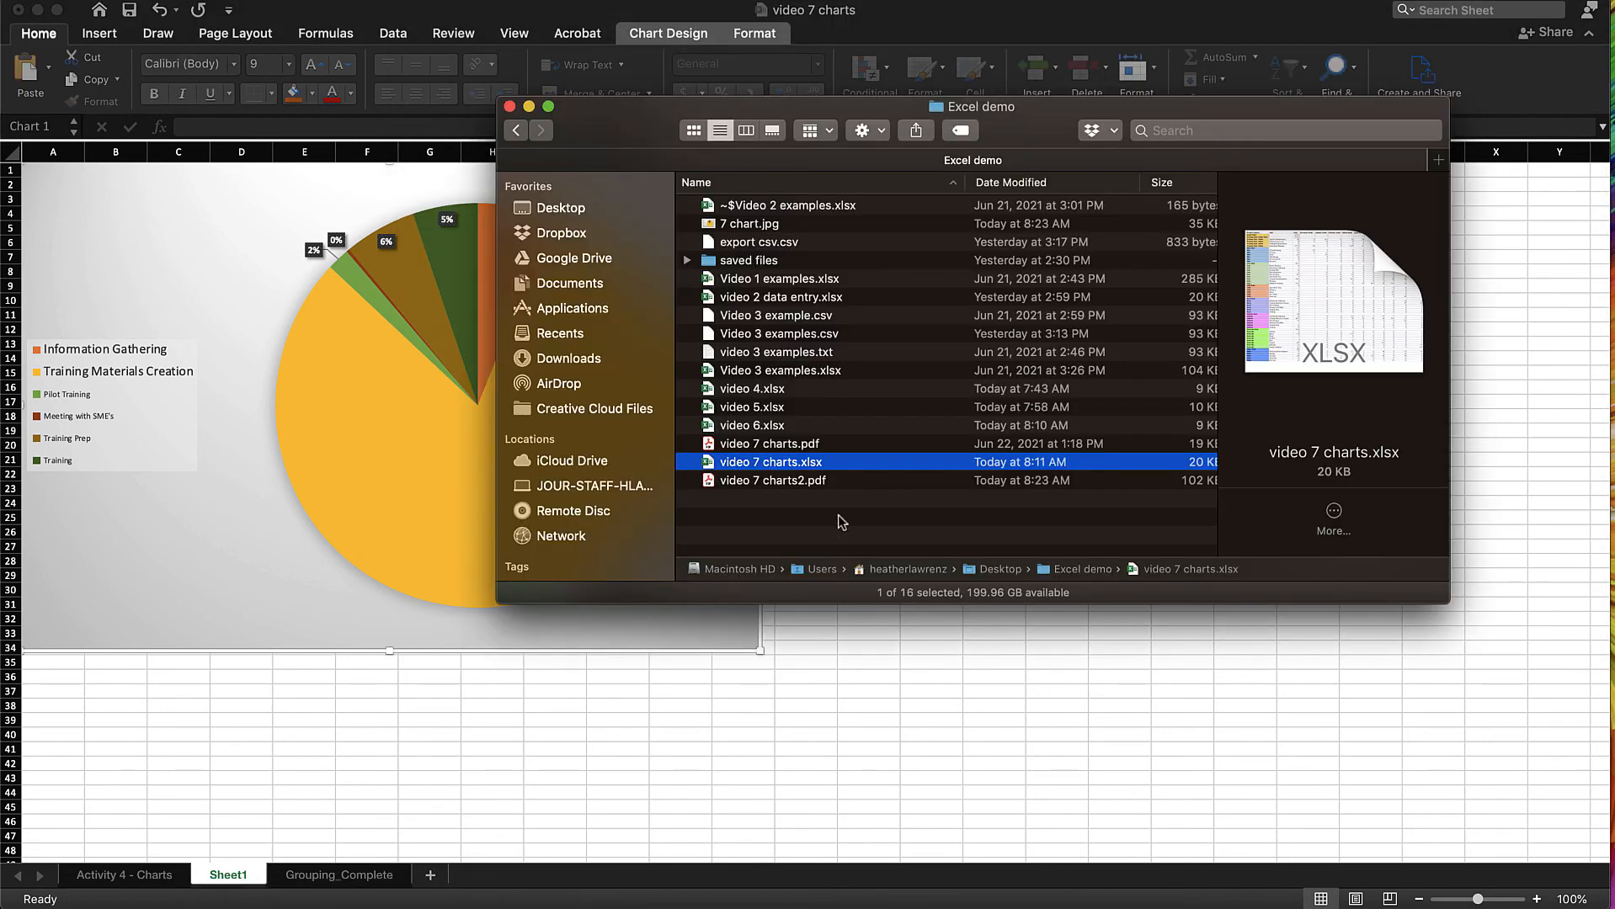
pyautogui.click(758, 224)
pyautogui.press('space')
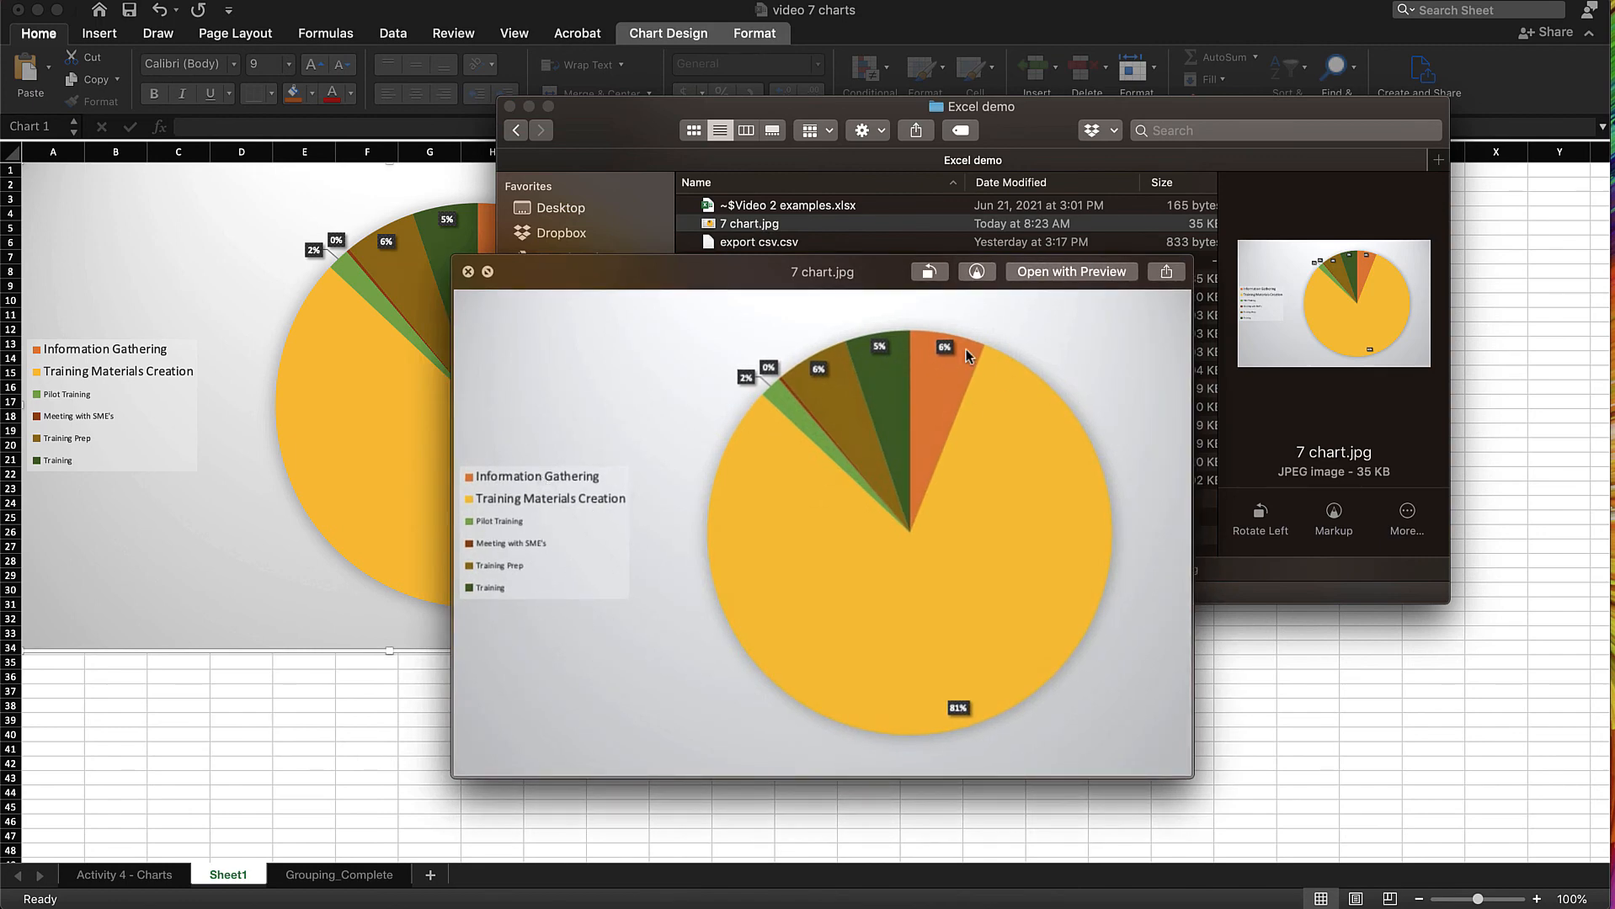
pyautogui.click(467, 271)
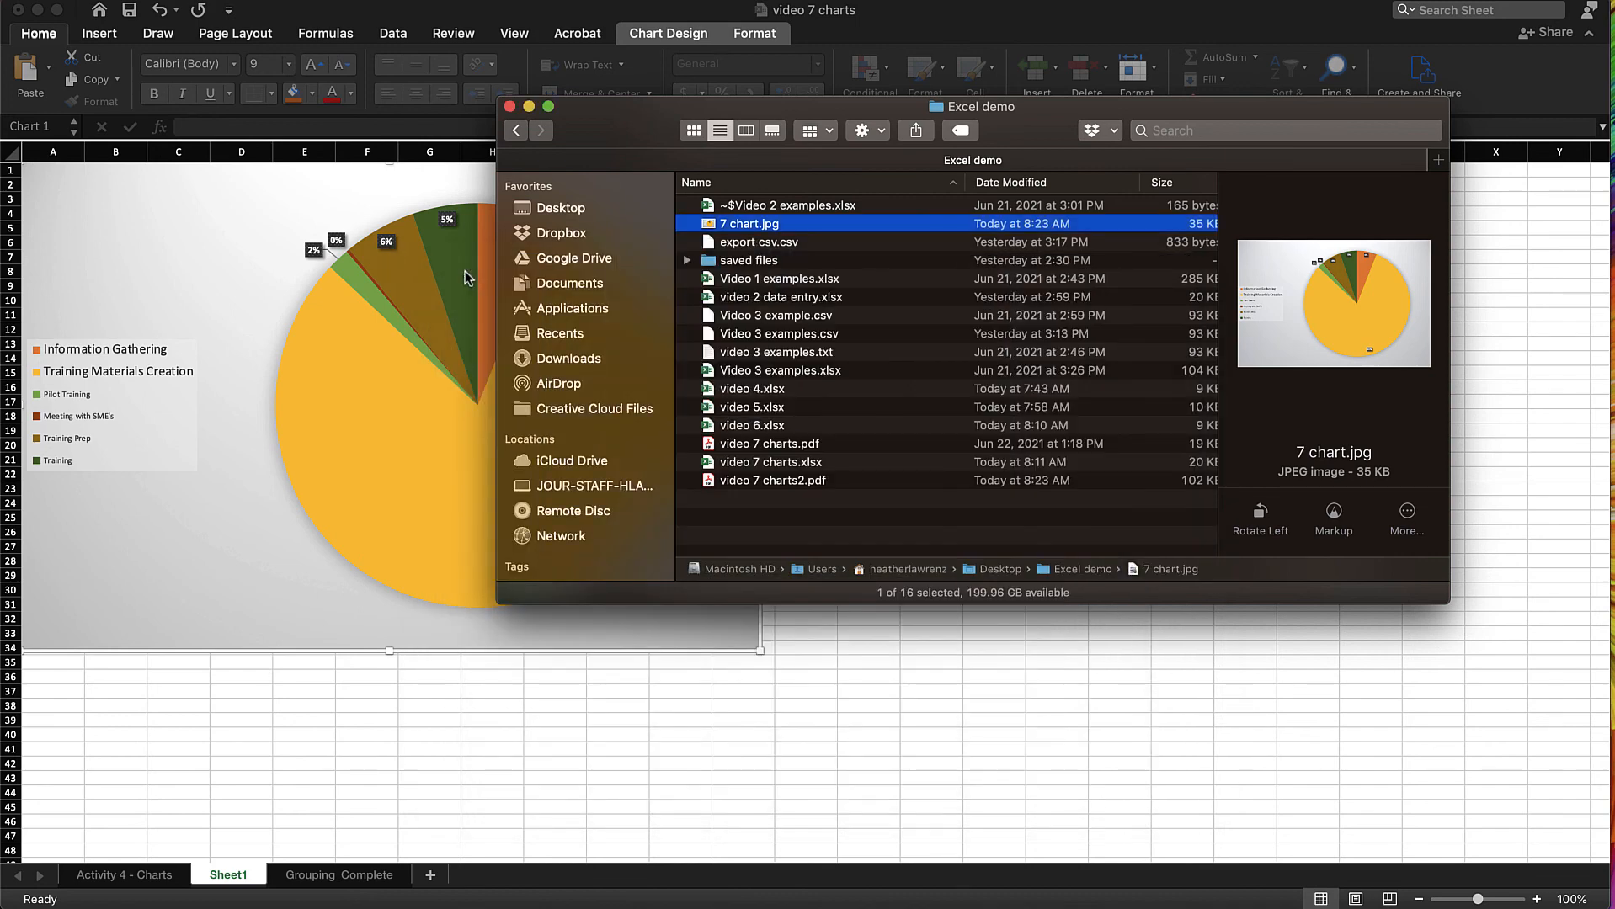
pyautogui.click(856, 480)
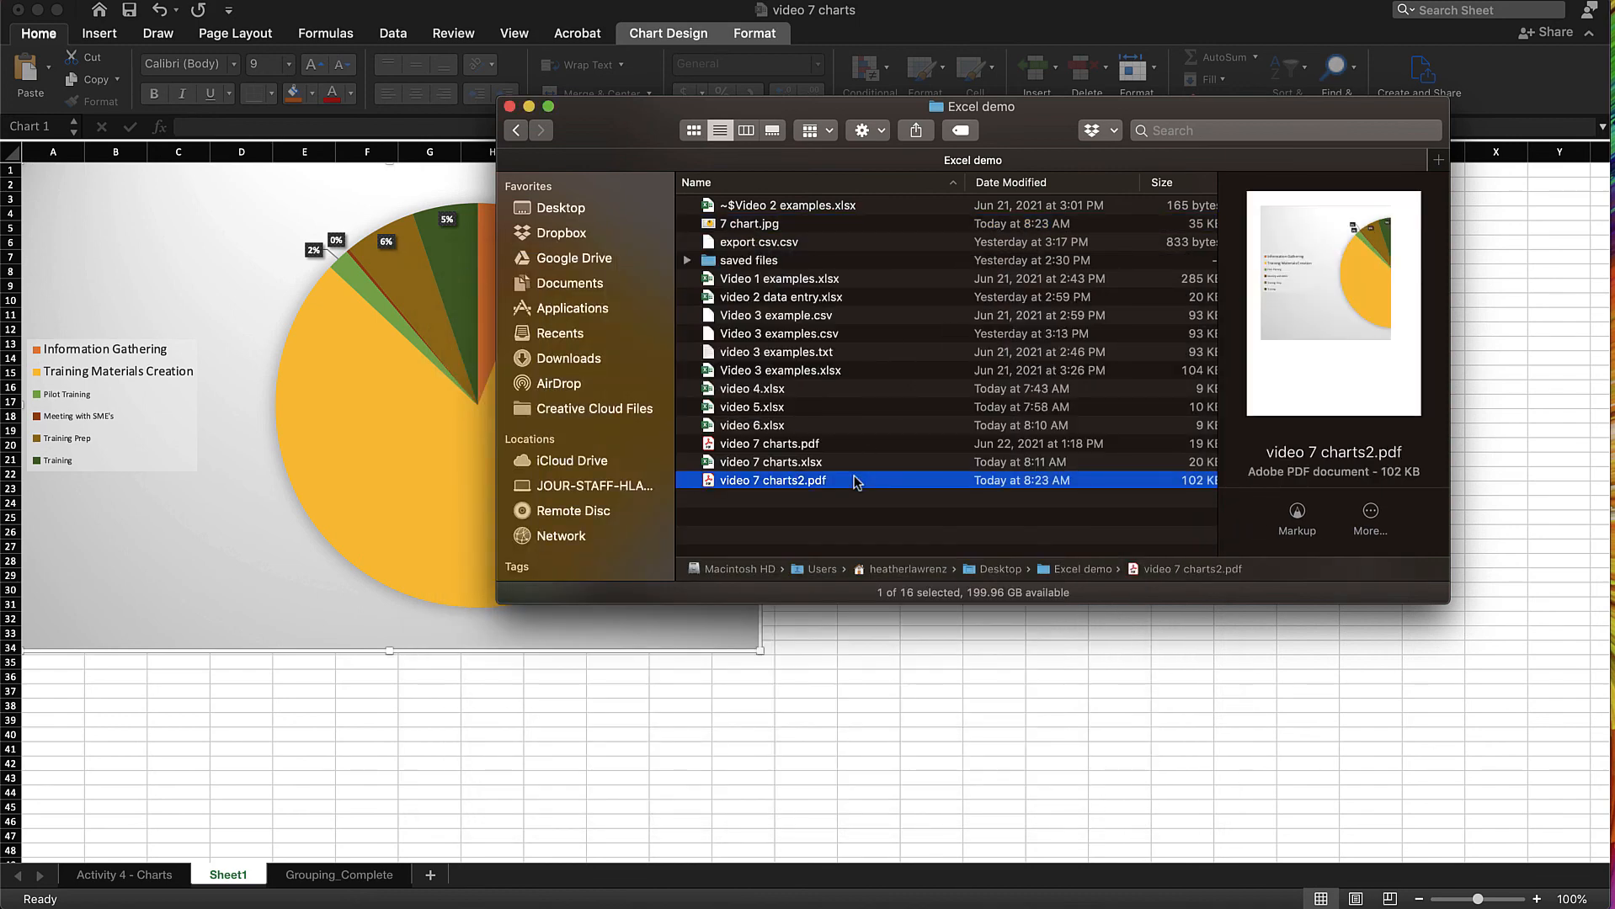
pyautogui.press('space')
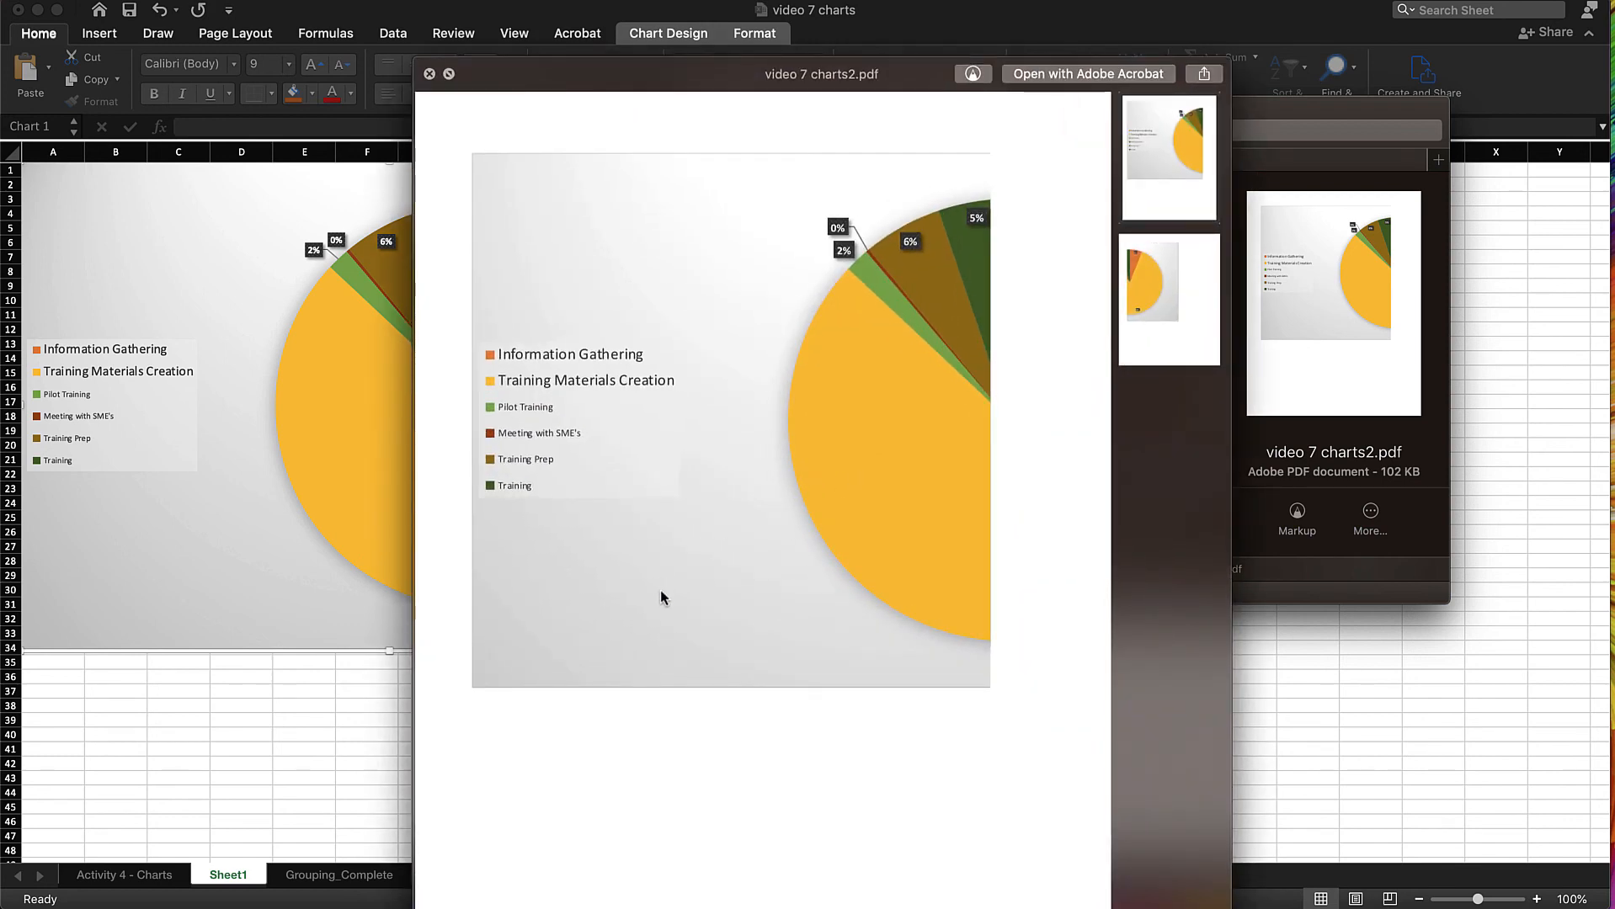
pyautogui.click(430, 74)
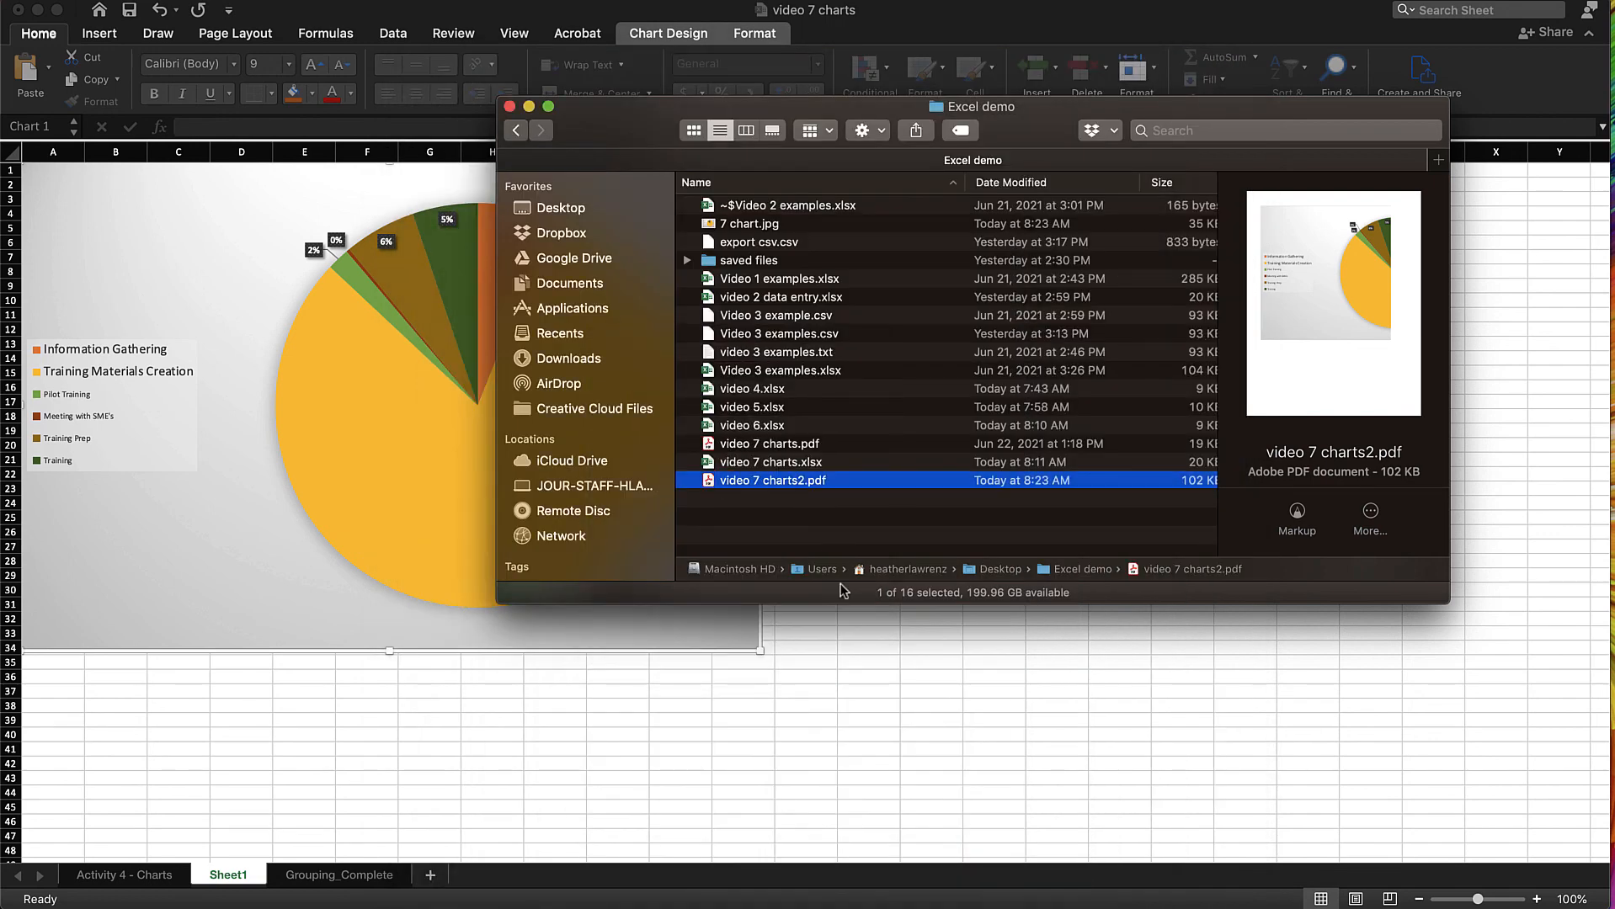
pyautogui.click(860, 688)
pyautogui.click(114, 0)
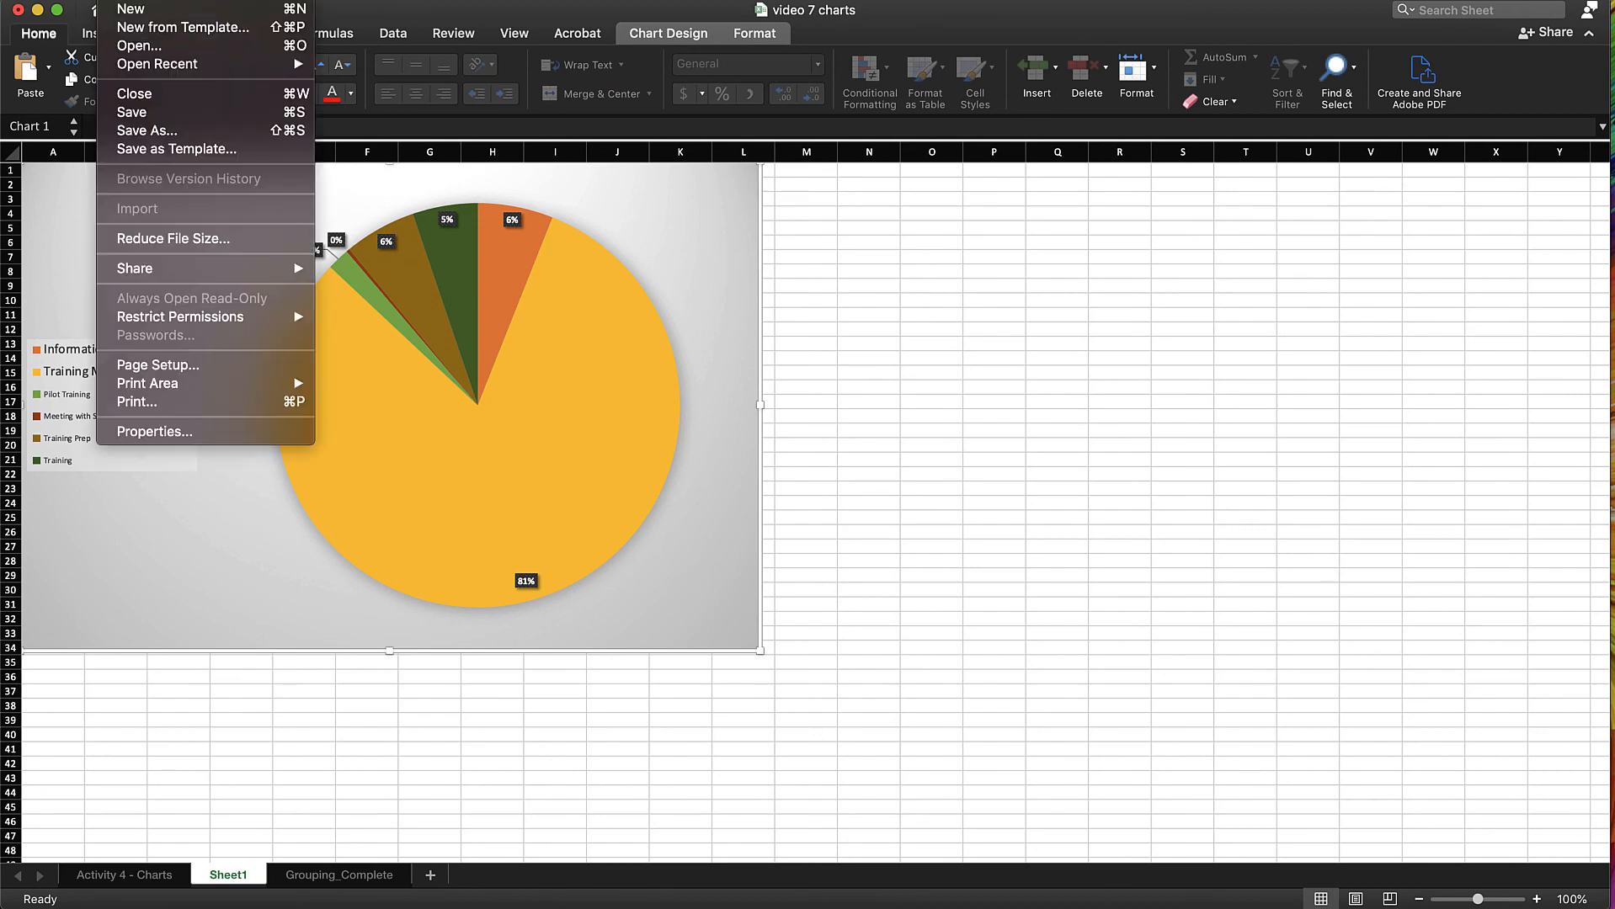
pyautogui.moveTo(221, 388)
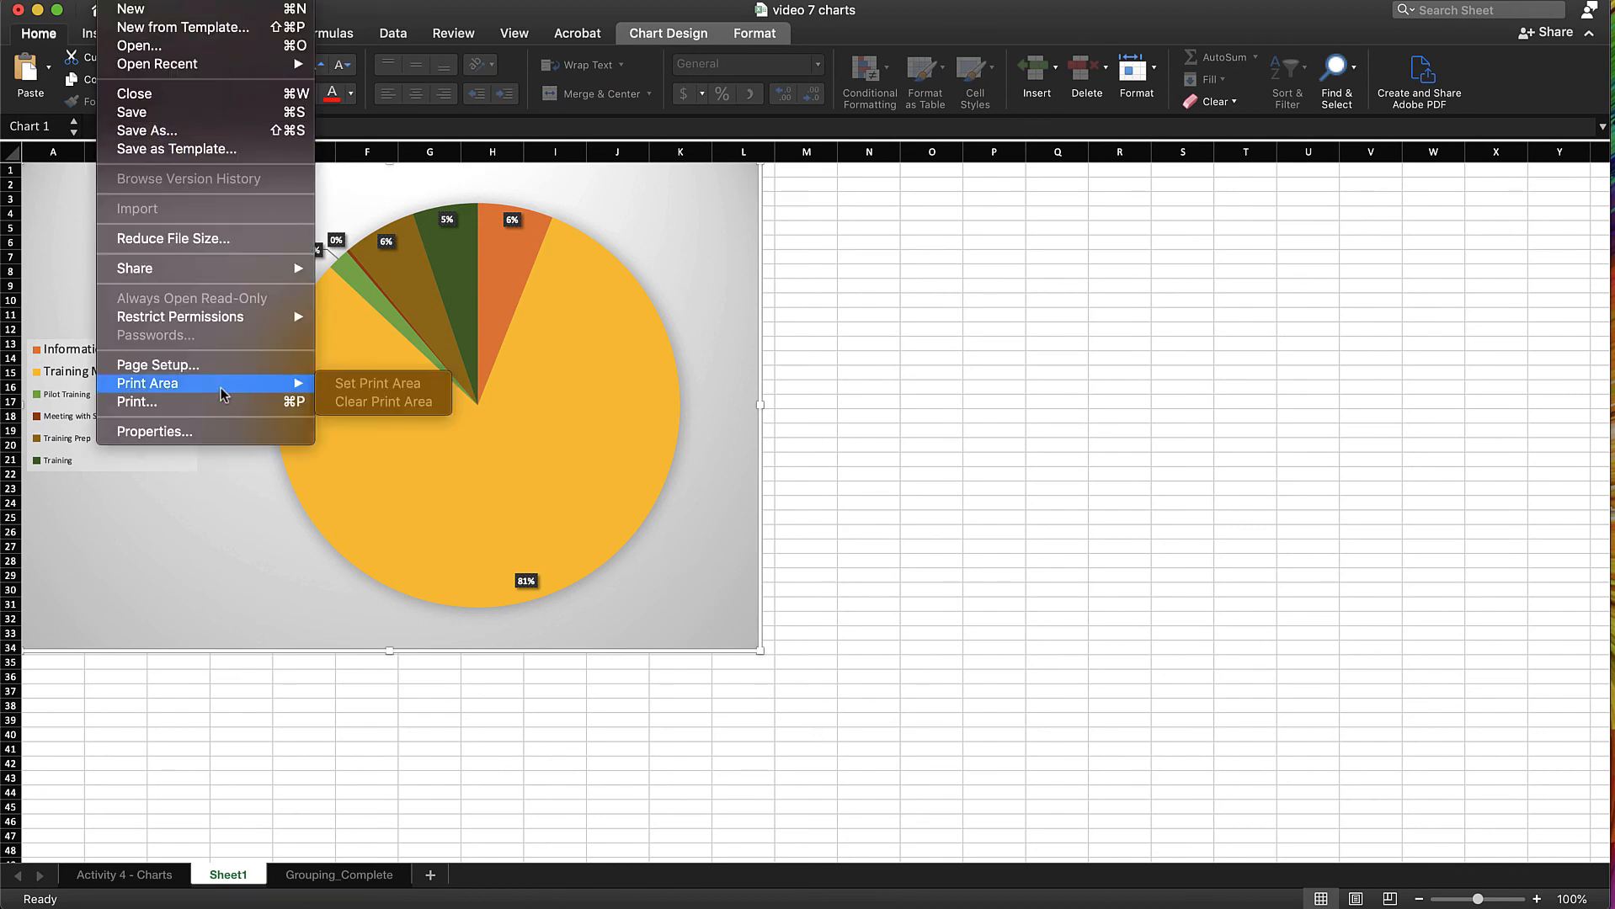
pyautogui.click(791, 640)
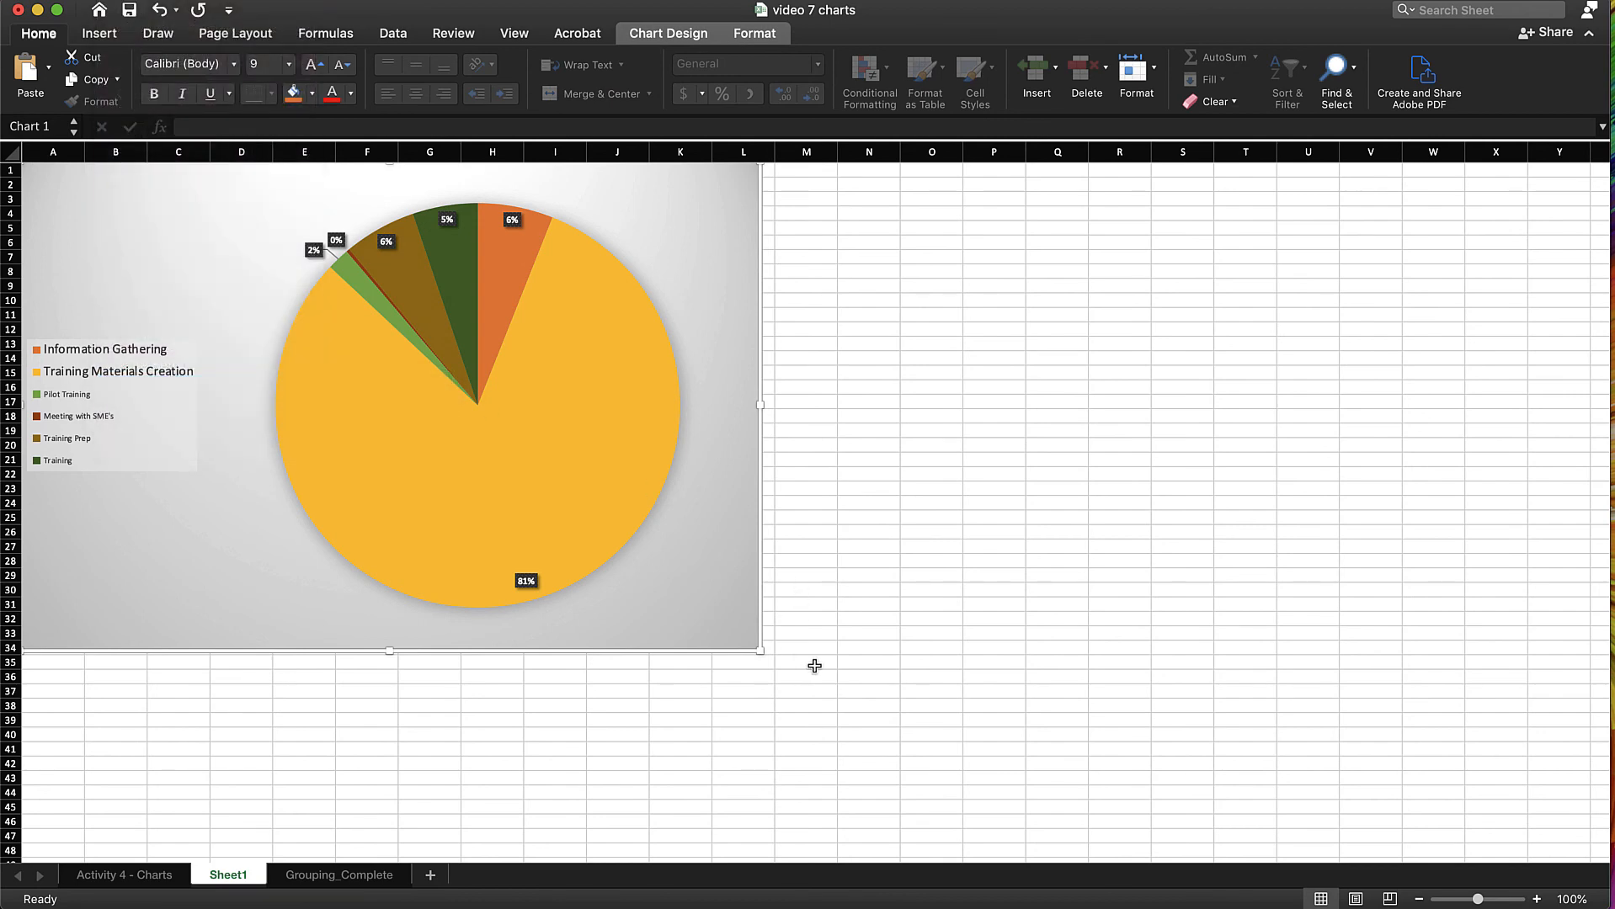
# Set cells A1:M35 around the pie chart as the print area of Sheet1
pyautogui.moveTo(814, 666); pyautogui.dragTo(4, 80)
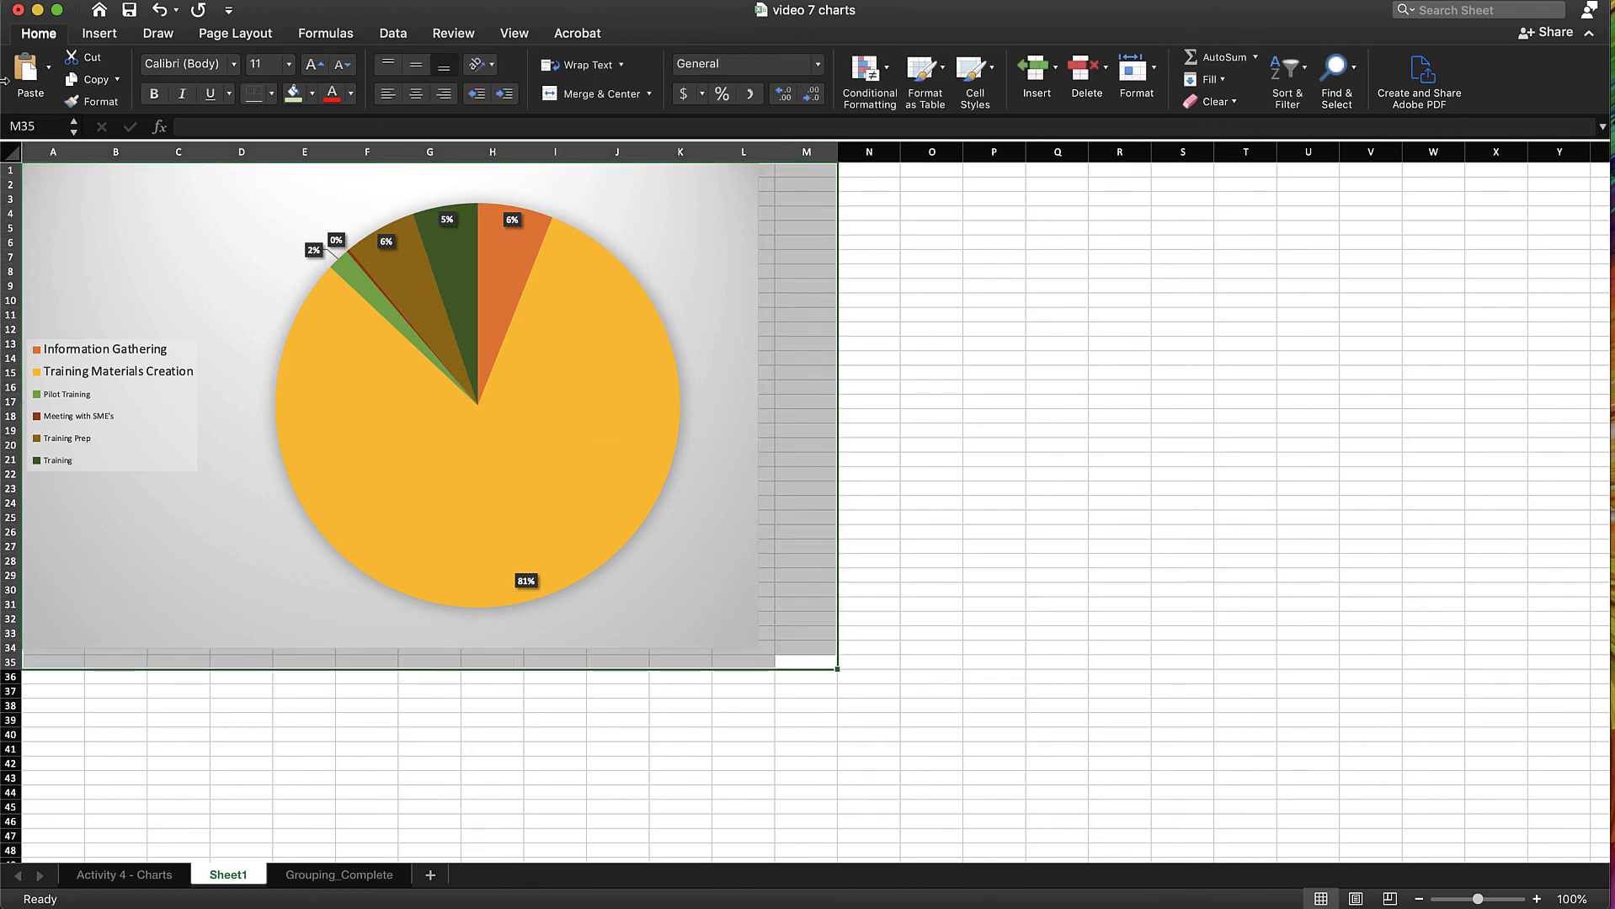
pyautogui.click(108, 1)
pyautogui.click(405, 387)
# Set the page orientation of Sheet1 to Landscape in the page setup
pyautogui.click(242, 34)
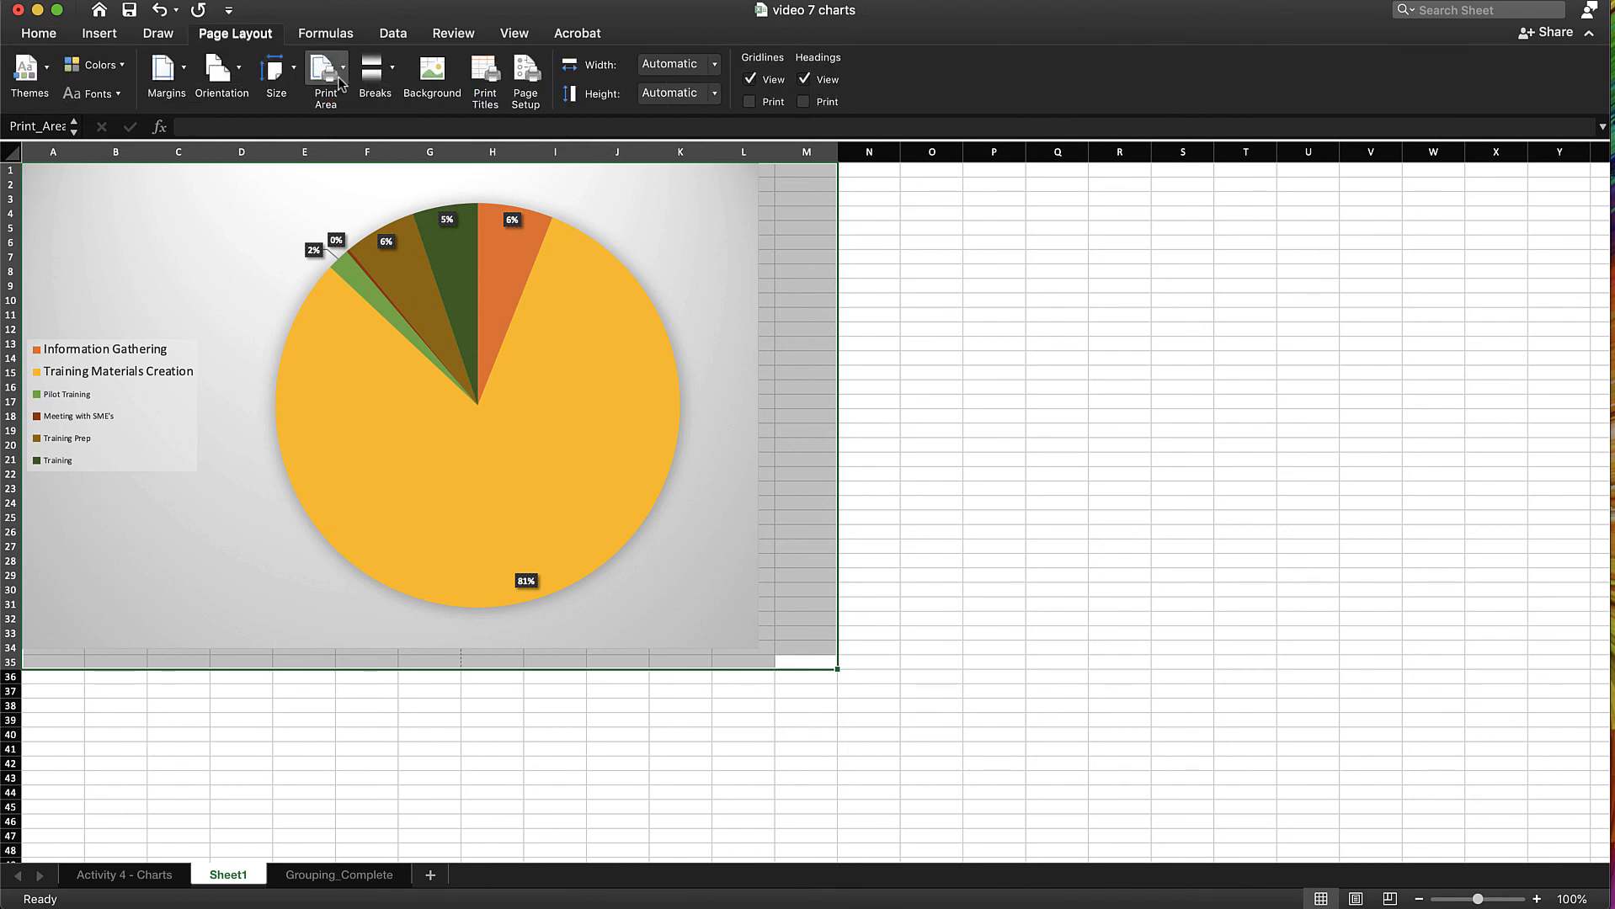
pyautogui.click(525, 75)
pyautogui.click(873, 242)
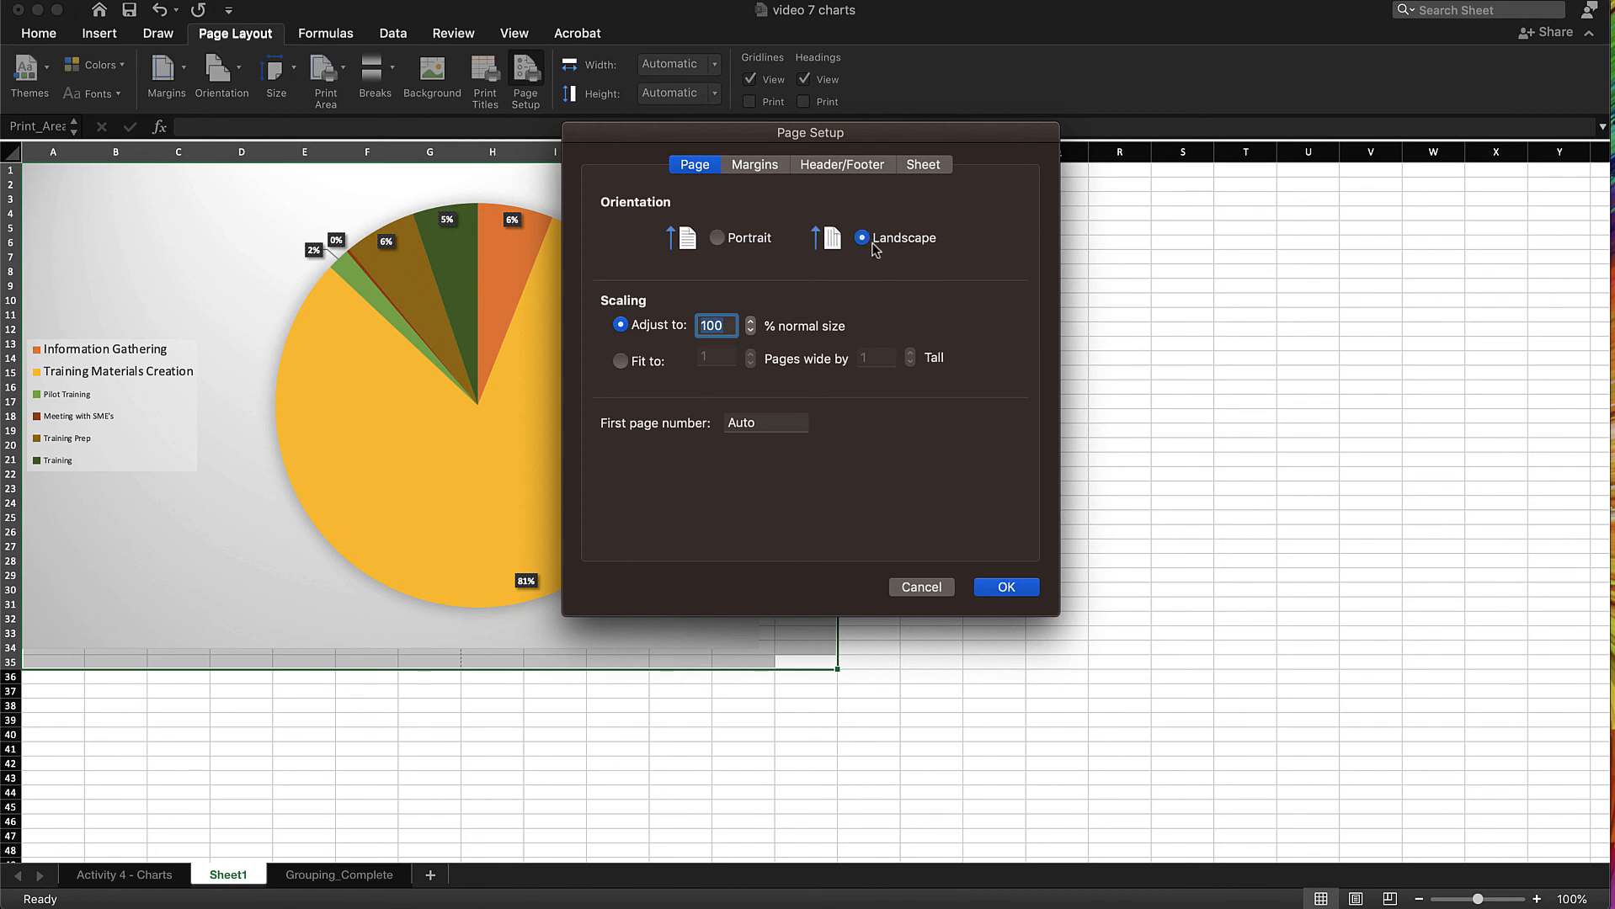
pyautogui.click(1024, 589)
# Save Sheet1 as a PDF again using the new print area and landscape page setup
pyautogui.click(114, 1)
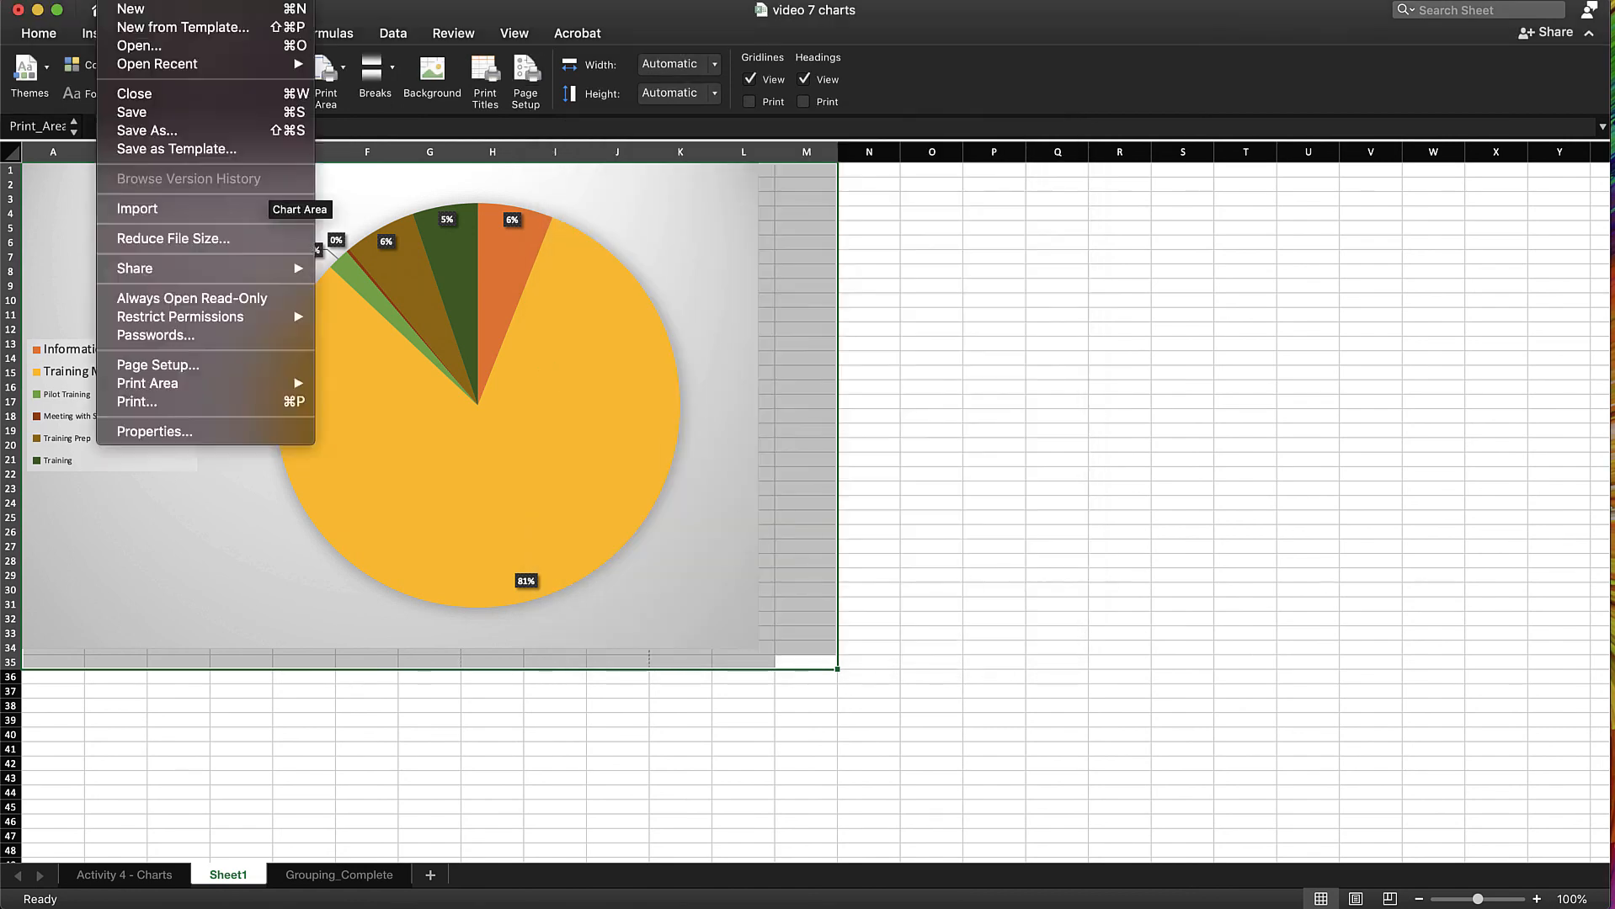
pyautogui.click(148, 130)
pyautogui.click(935, 369)
pyautogui.click(842, 424)
pyautogui.click(1164, 457)
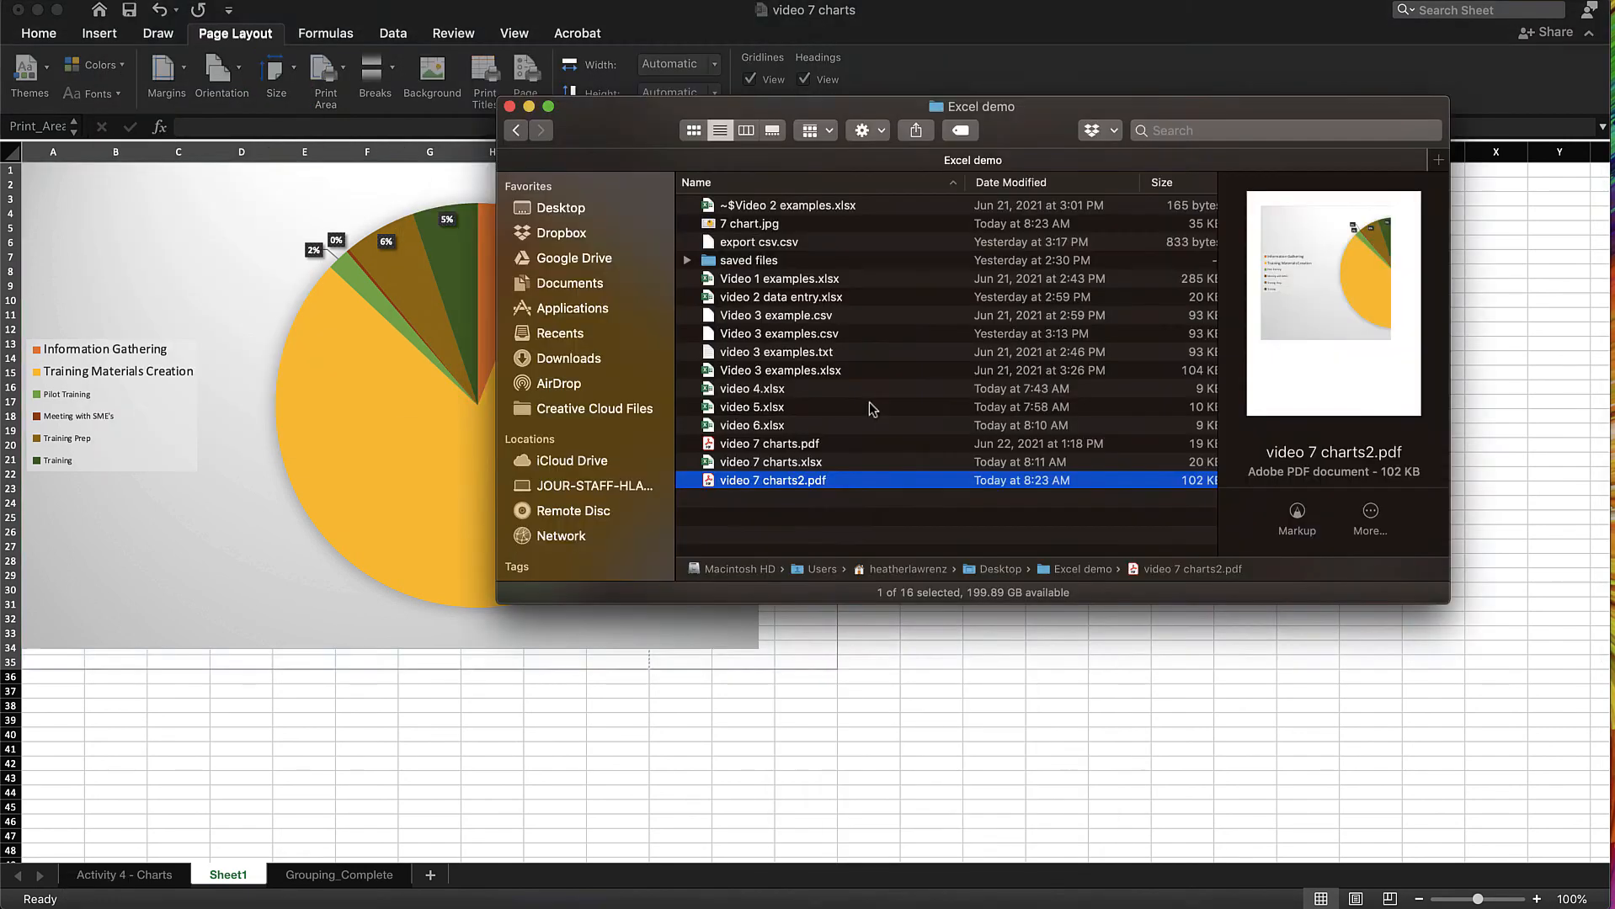